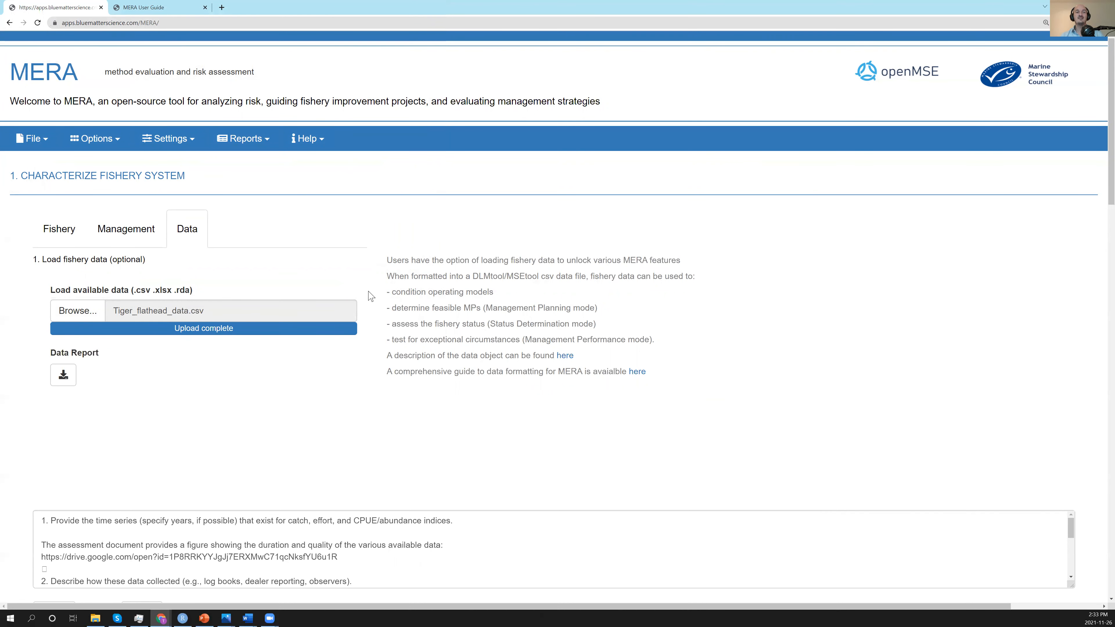
Open Tiger_flathead_data.csv in Excel from the data upload's file chooser and enlarge the sheet for reading.
left_click(78, 310)
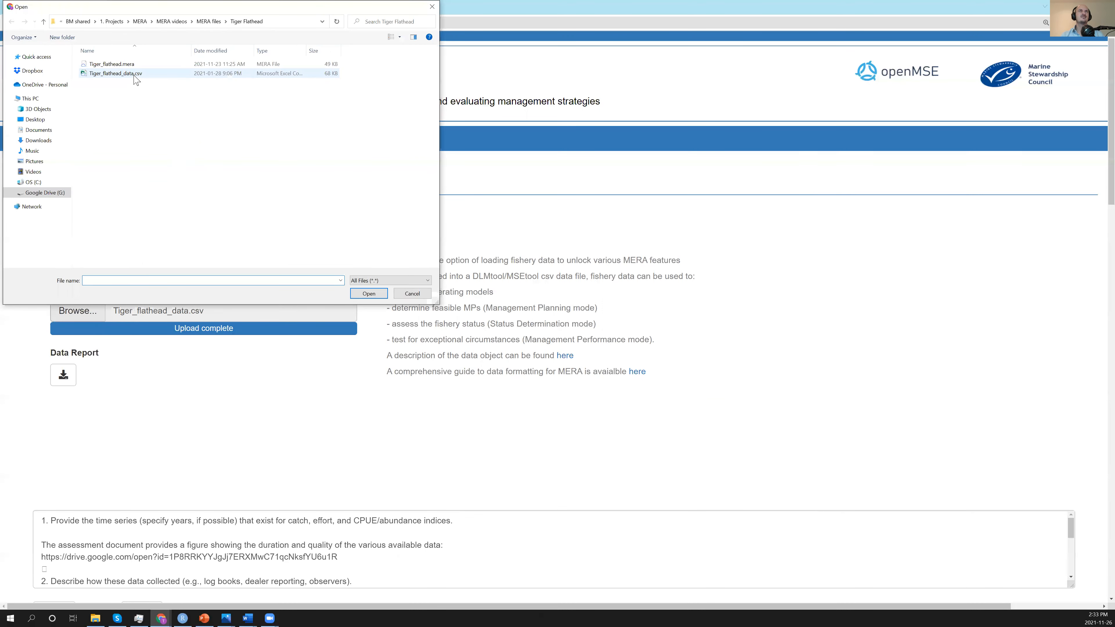
right_click(136, 74)
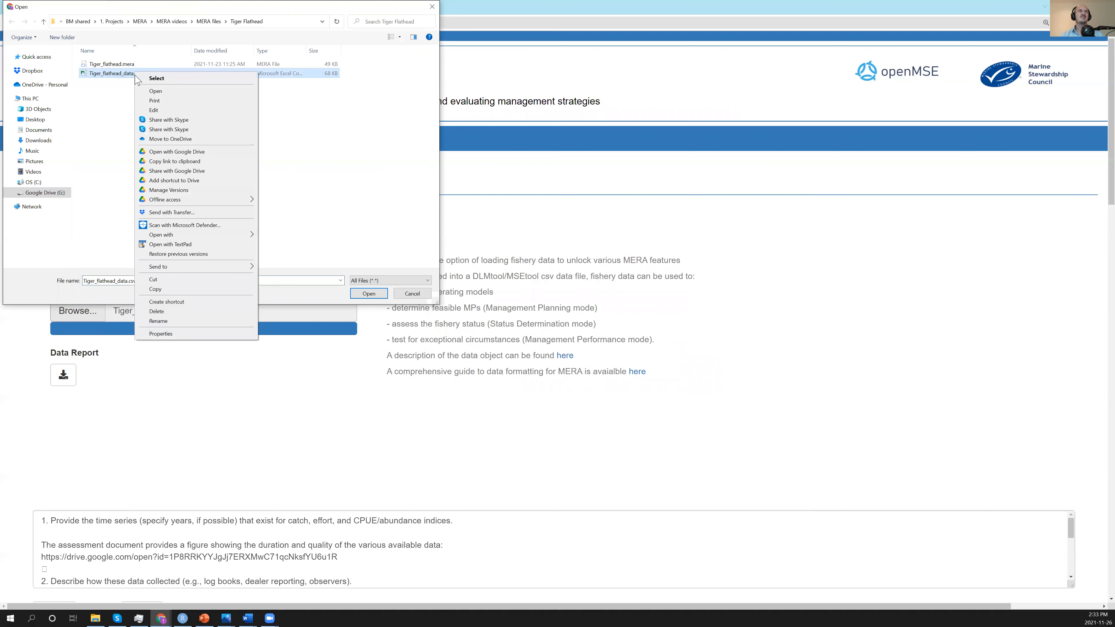
left_click(155, 91)
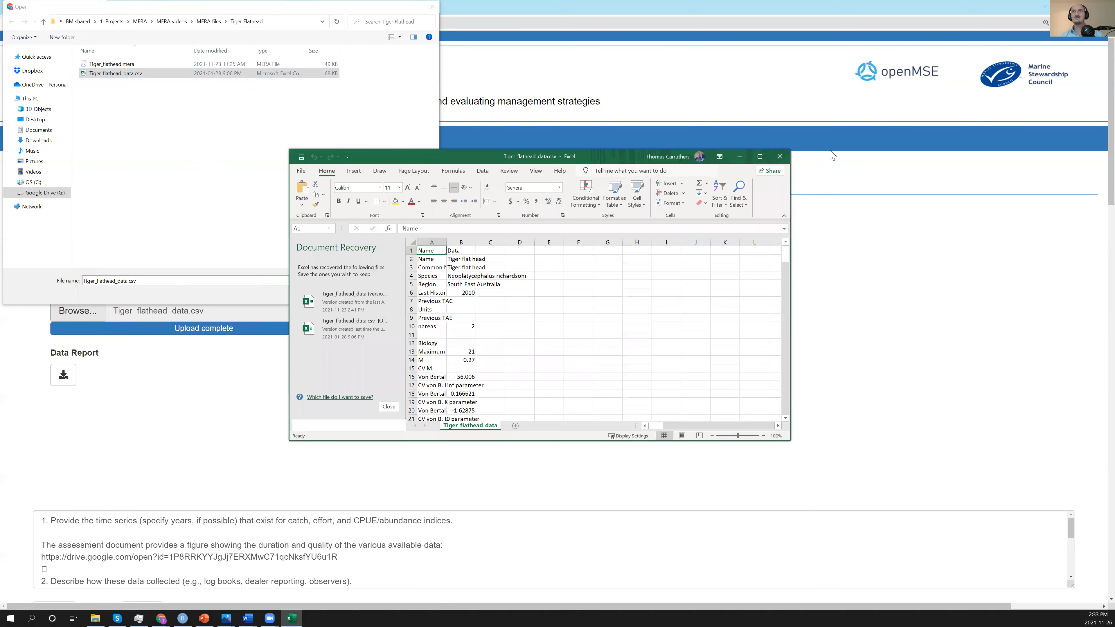
left_click(760, 159)
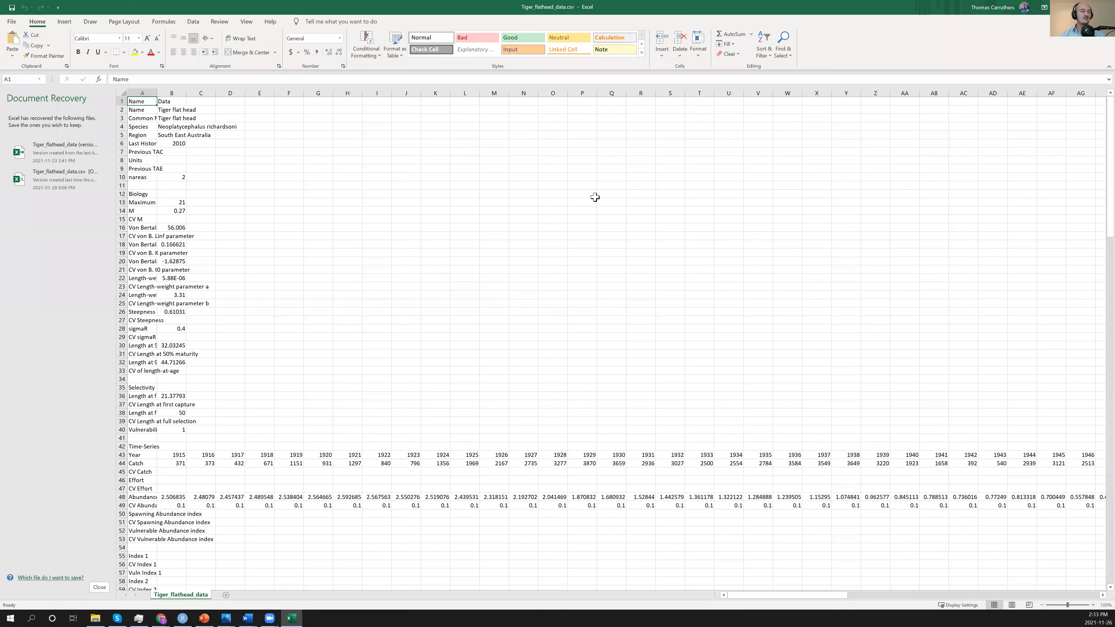
scroll(312, 206, "up", 3)
scroll(312, 206, "up", 1)
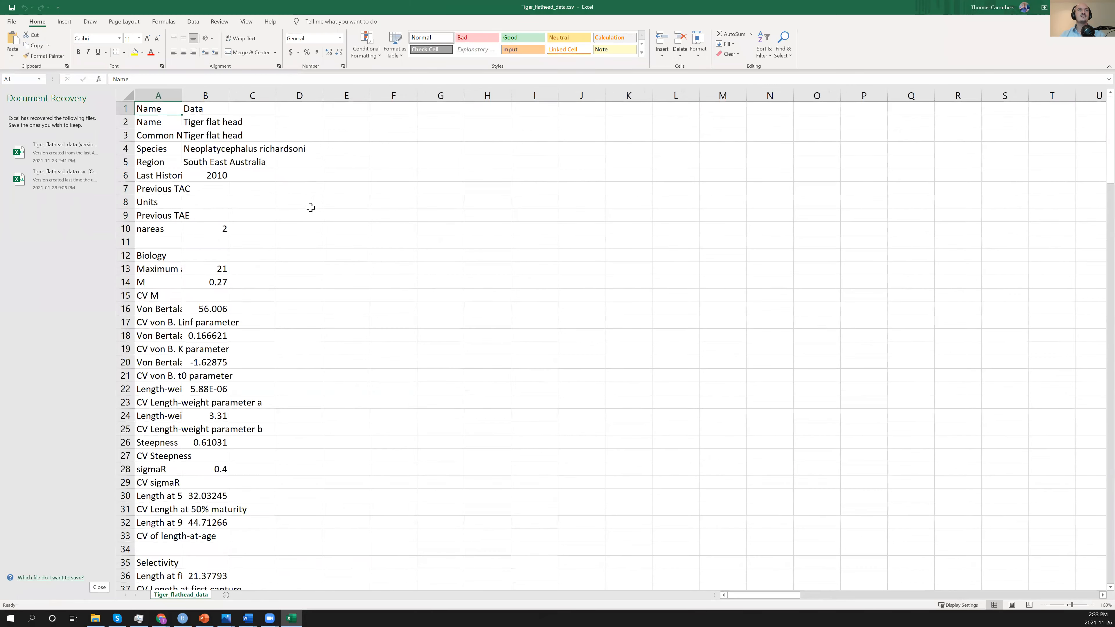
Widen column A to fit its full labels and dismiss the document recovery list, removing the recovered files.
left_click_drag(182, 95, 302, 94)
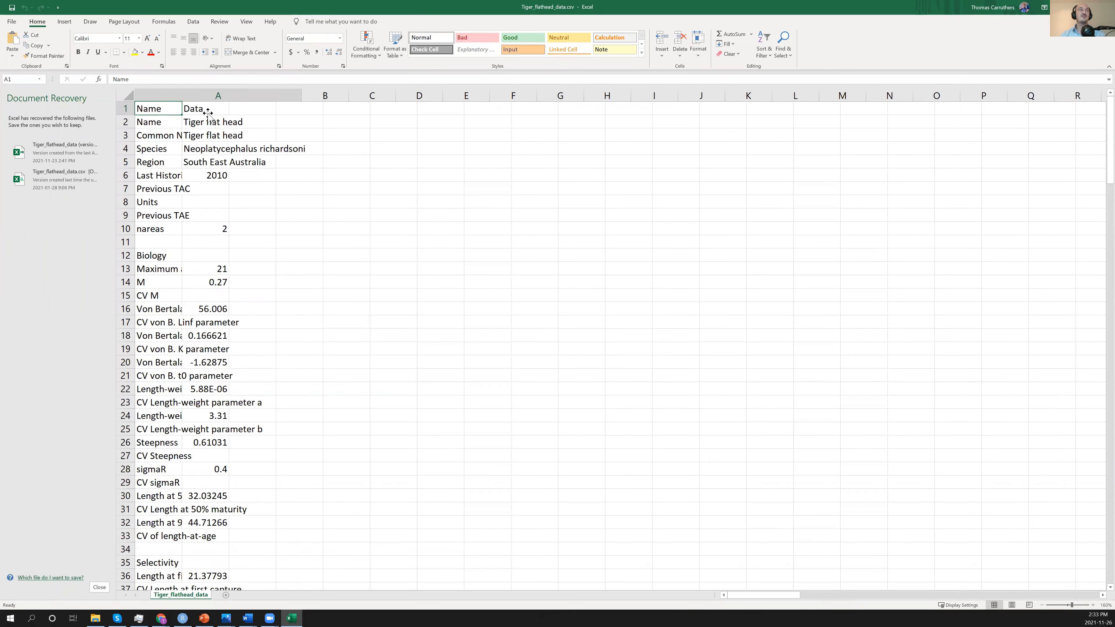
left_click(101, 587)
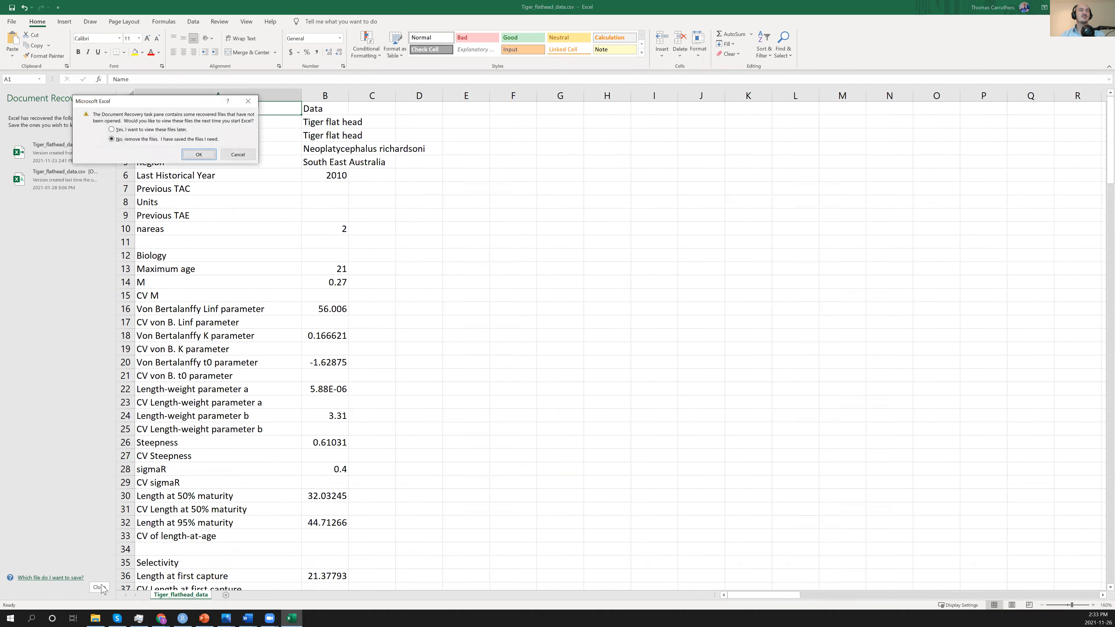
left_click(199, 154)
Go through the common name, species and units rows of the metadata and widen column B.
left_click(85, 123)
left_click(83, 136)
left_click(83, 150)
left_click(86, 205)
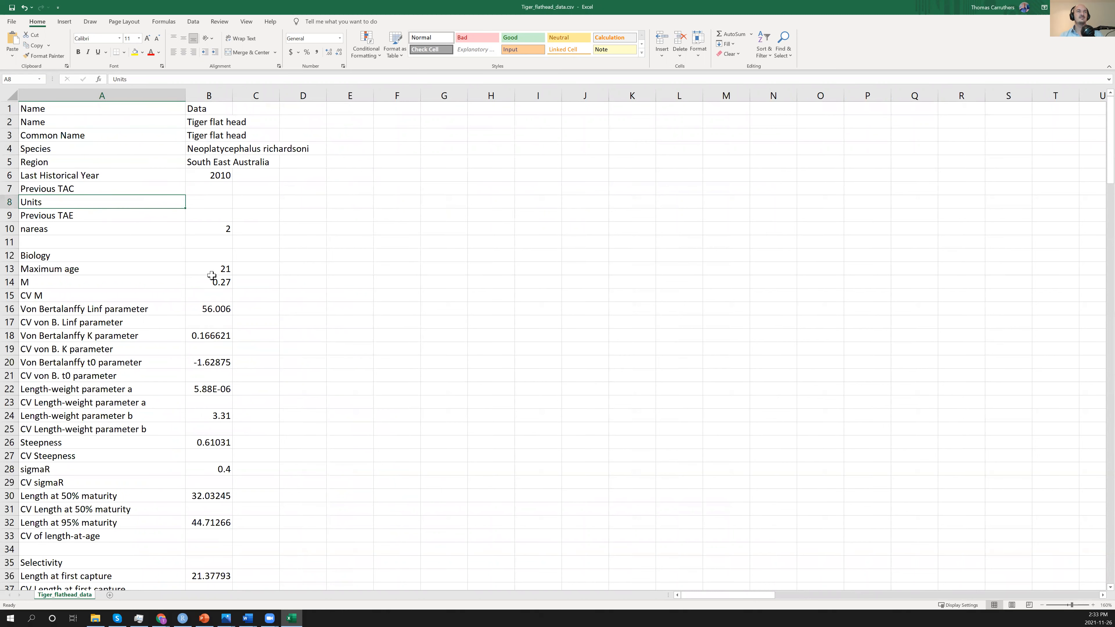
left_click_drag(232, 97, 346, 103)
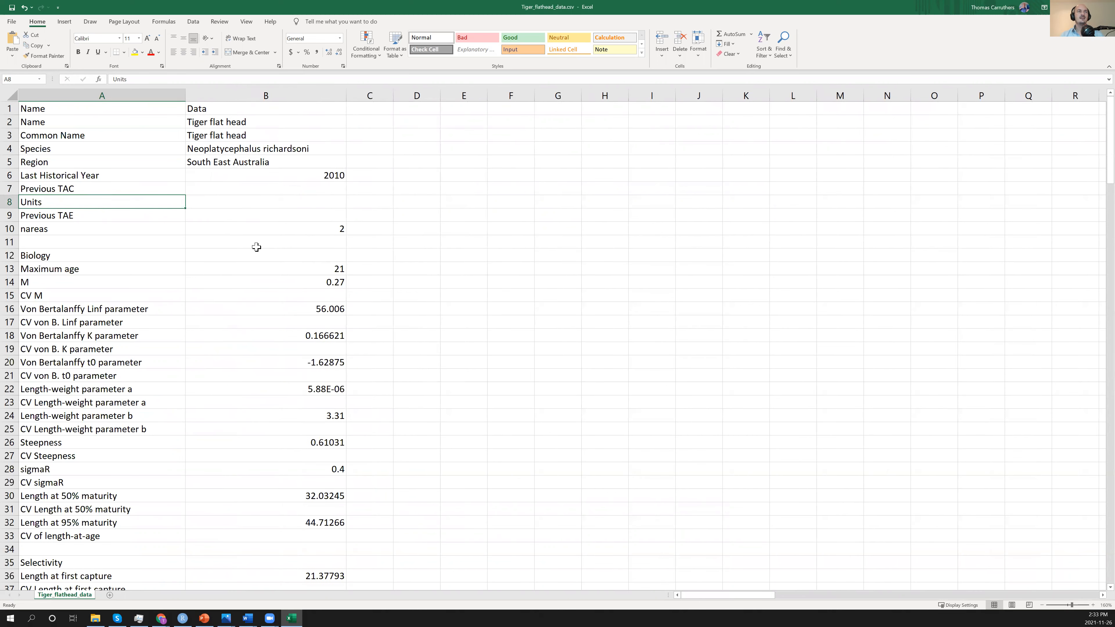
Examine the biology, selectivity, time-series and catch-at-length sections of the flathead data sheet, returning to its first row.
scroll(246, 255, "down", 2)
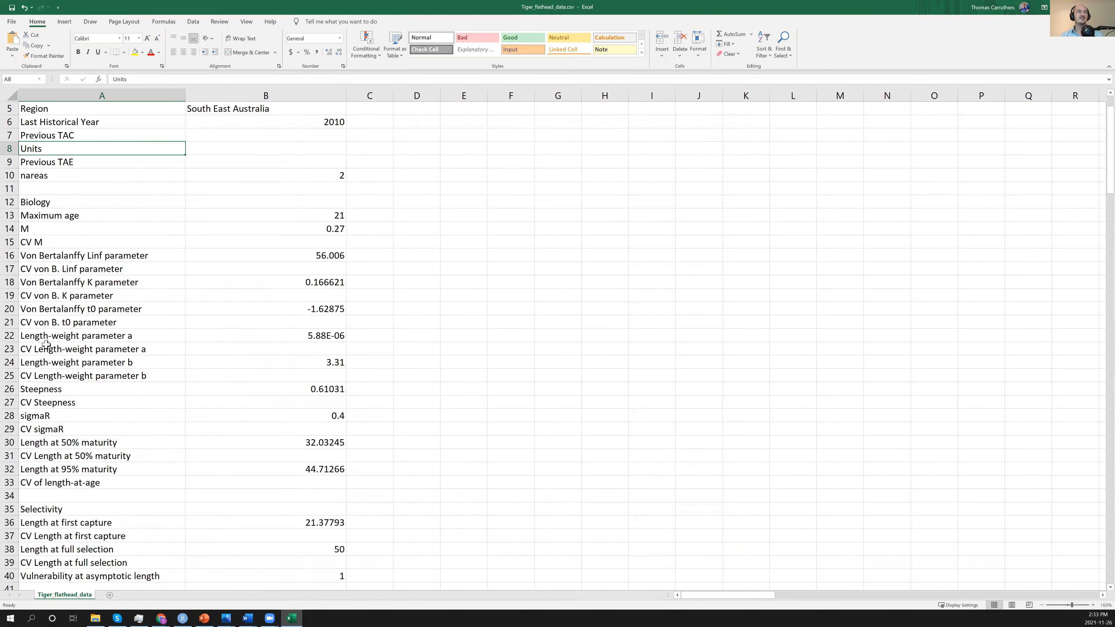
scroll(51, 426, "down", 2)
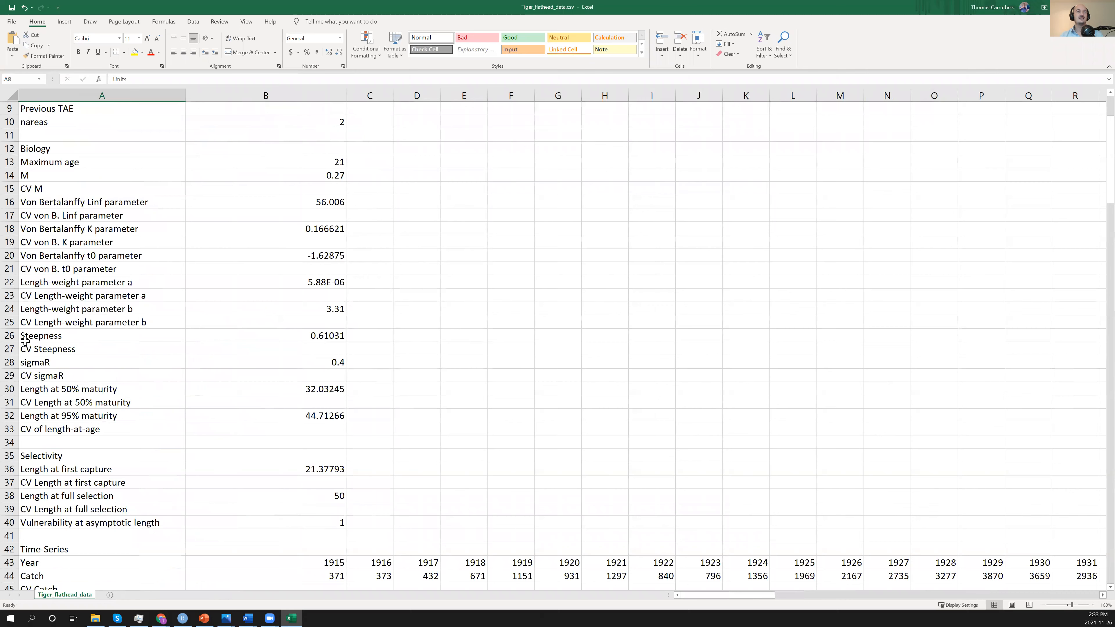
scroll(271, 395, "down", 8)
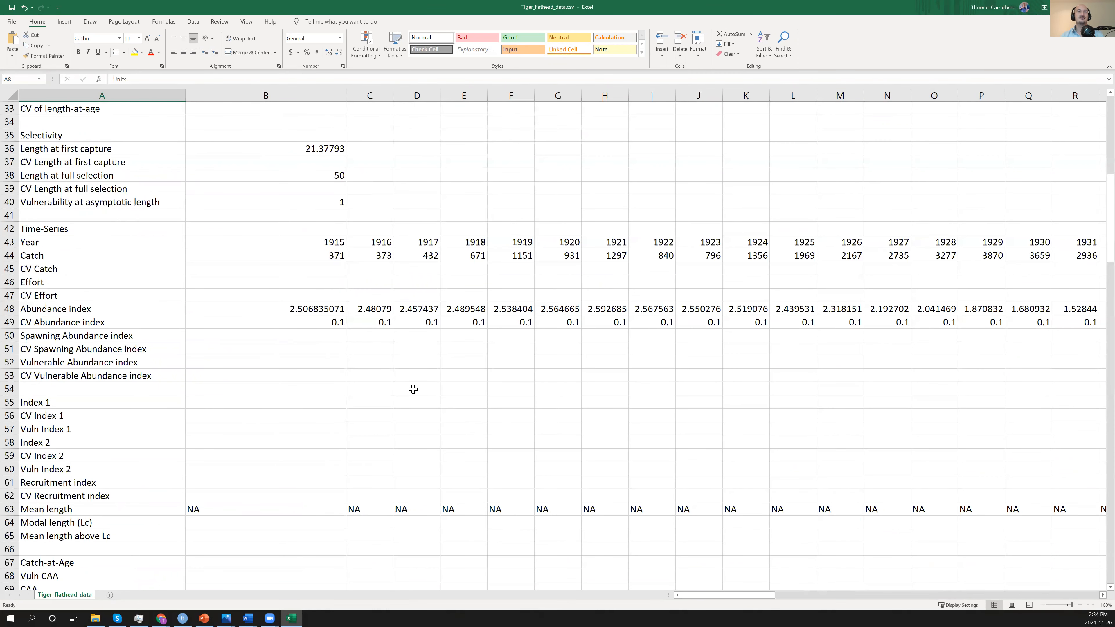
scroll(538, 359, "down", 1)
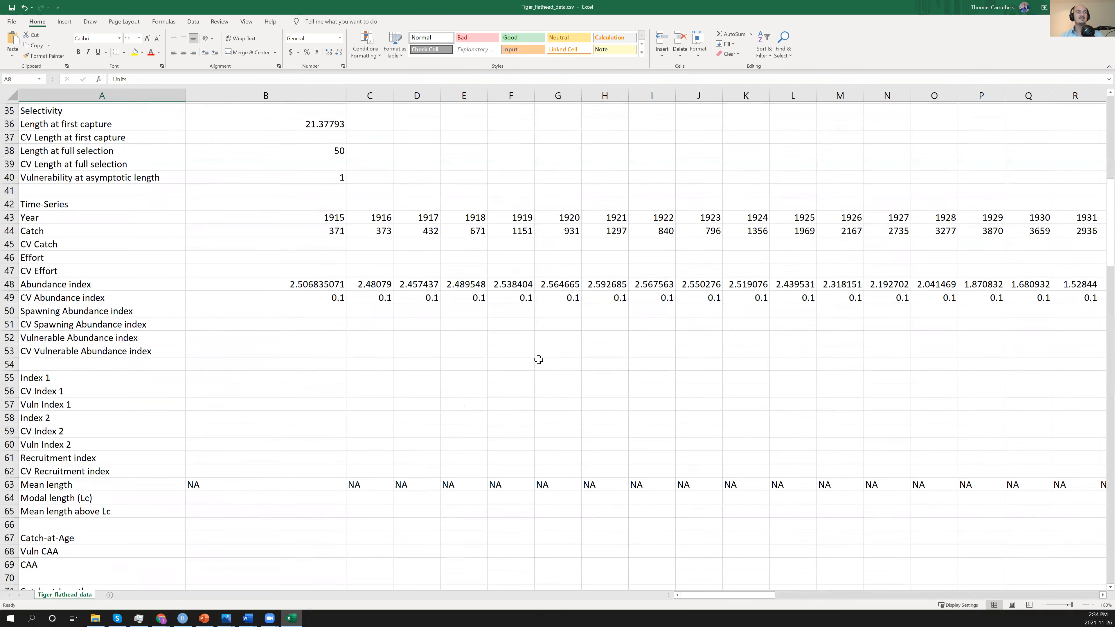
scroll(376, 448, "down", 5)
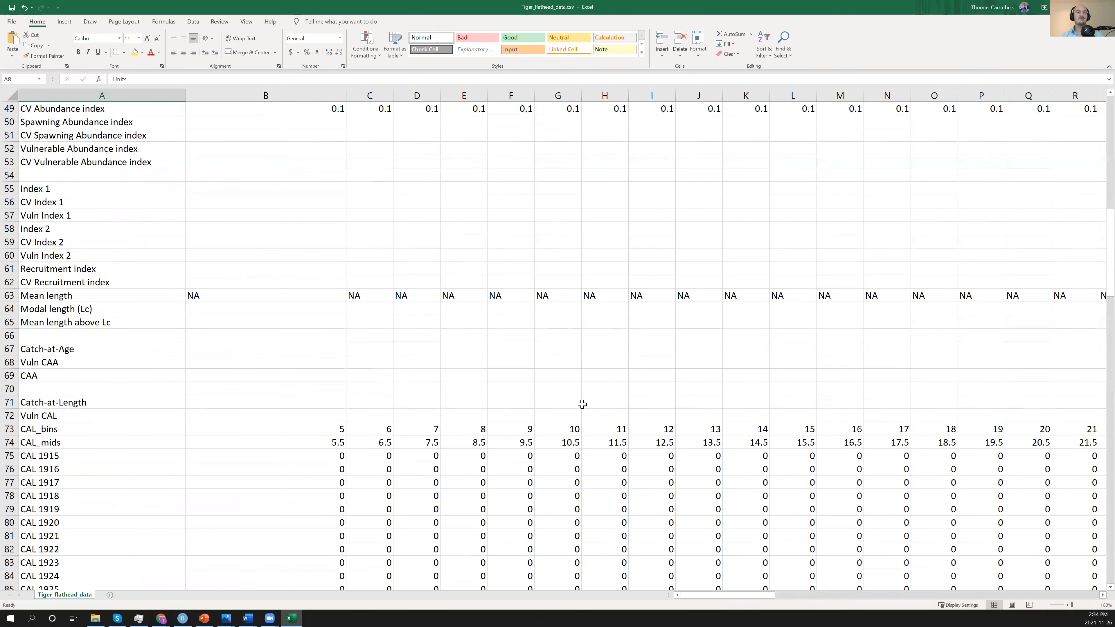
scroll(527, 415, "down", 3)
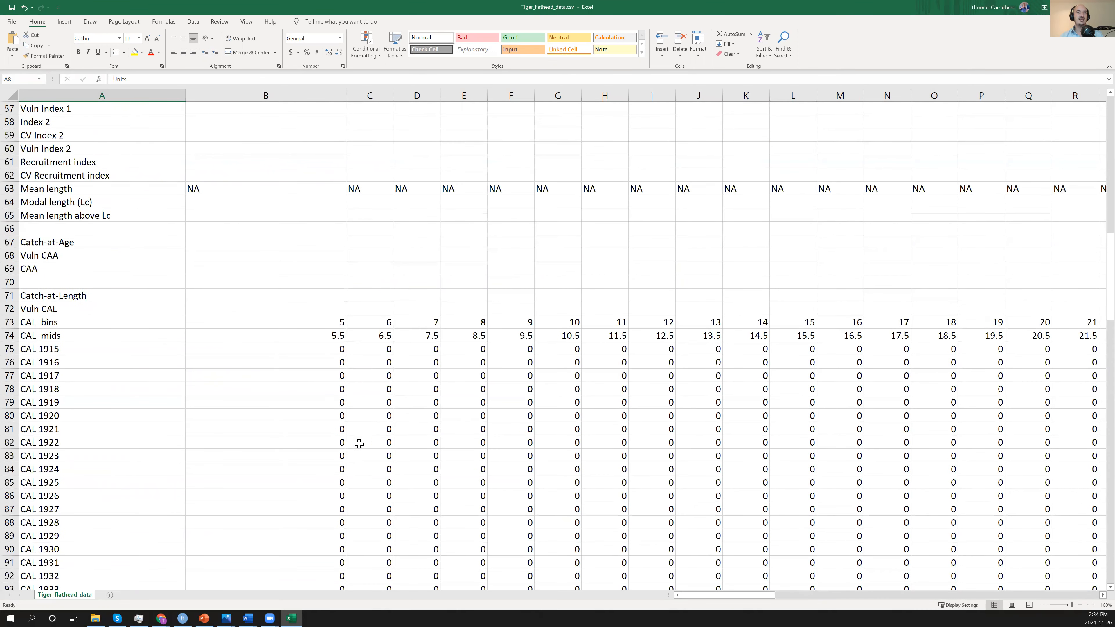
scroll(367, 422, "down", 3)
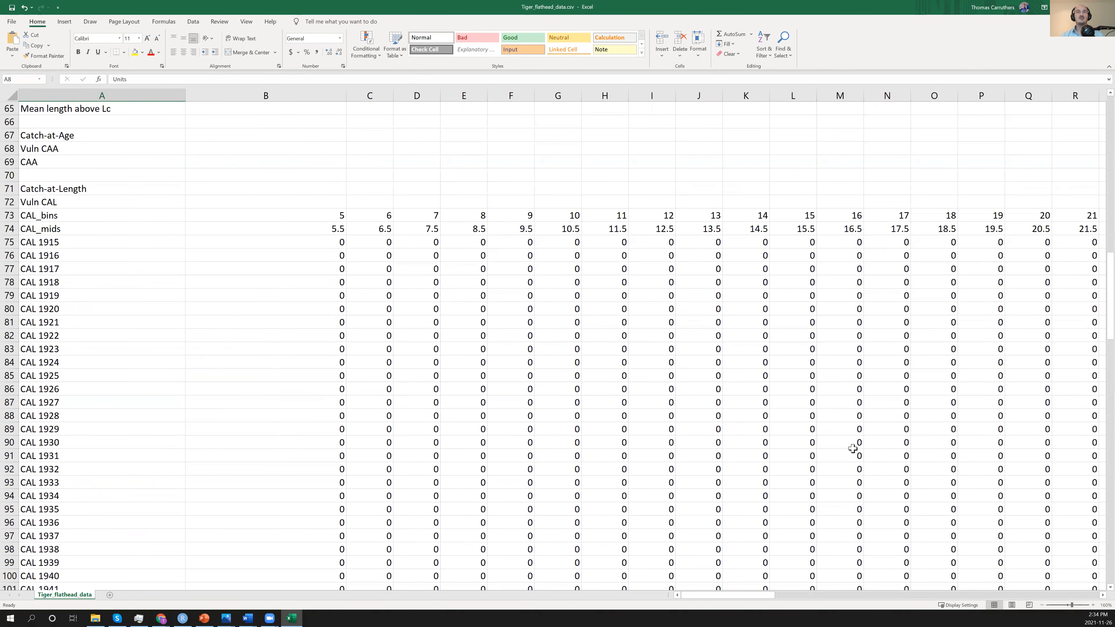
scroll(853, 448, "up", 16)
scroll(610, 380, "up", 5)
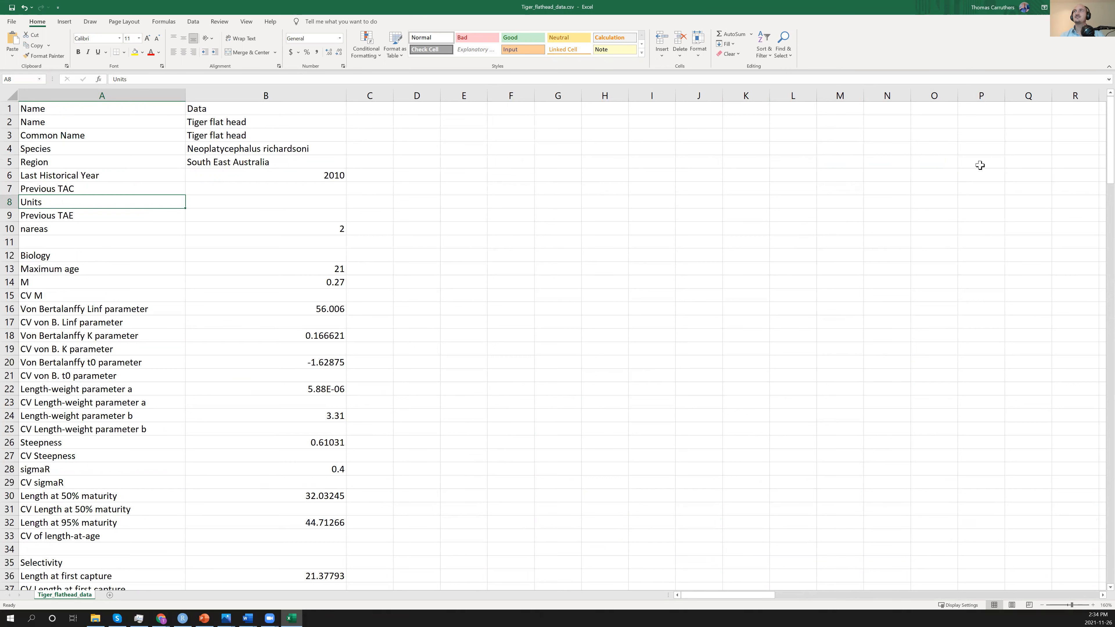
Close the CSV file without saving changes and cancel the file selection in MERA.
key("ctrl+w")
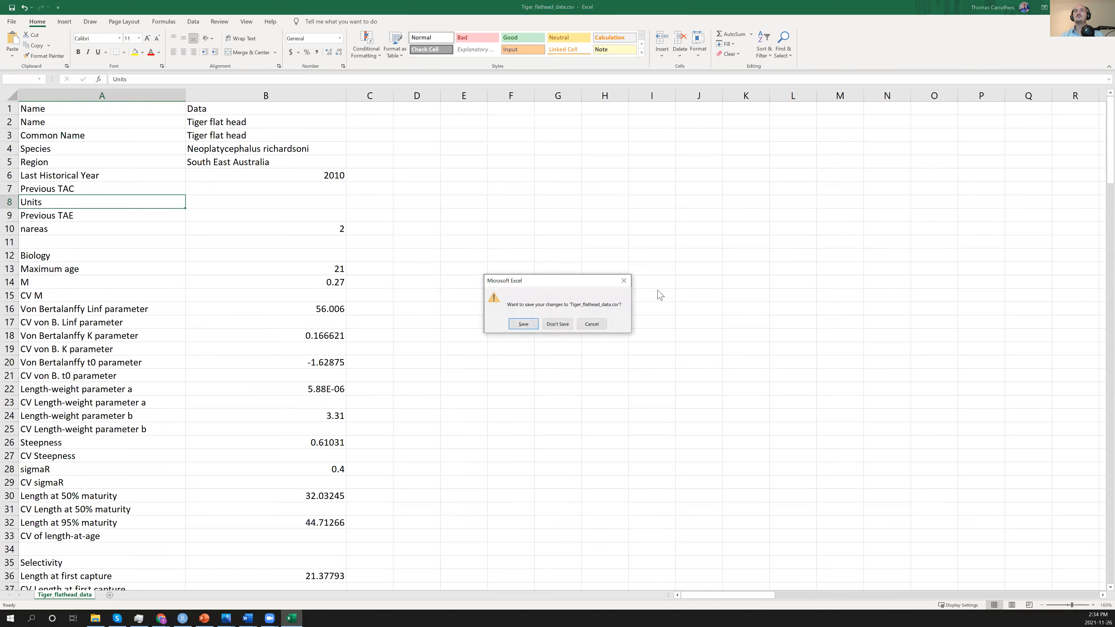
left_click(558, 326)
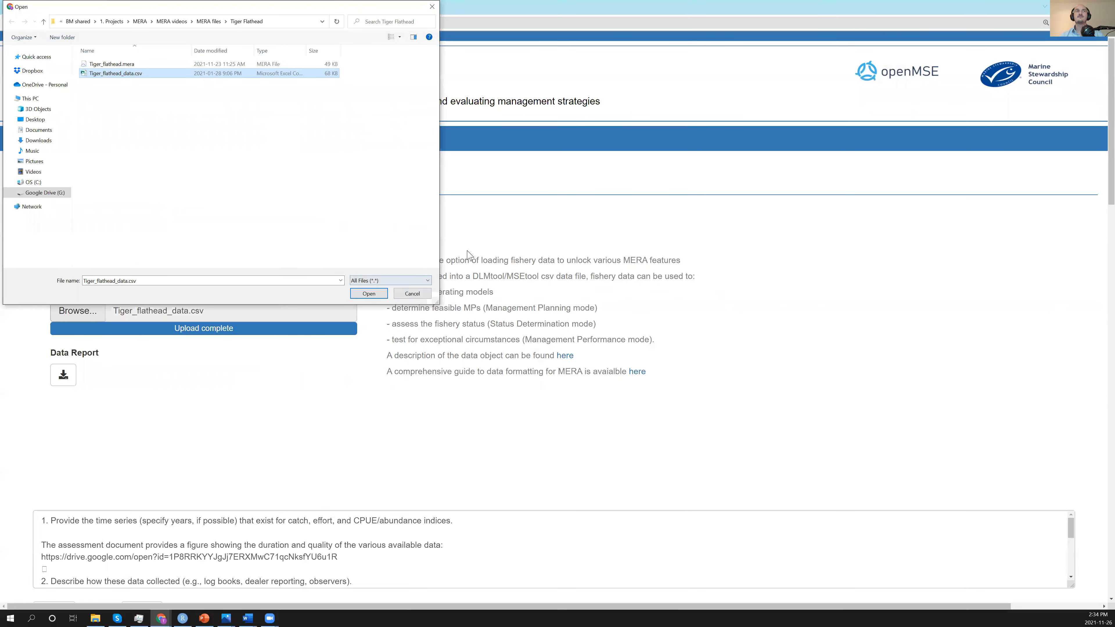
left_click(424, 295)
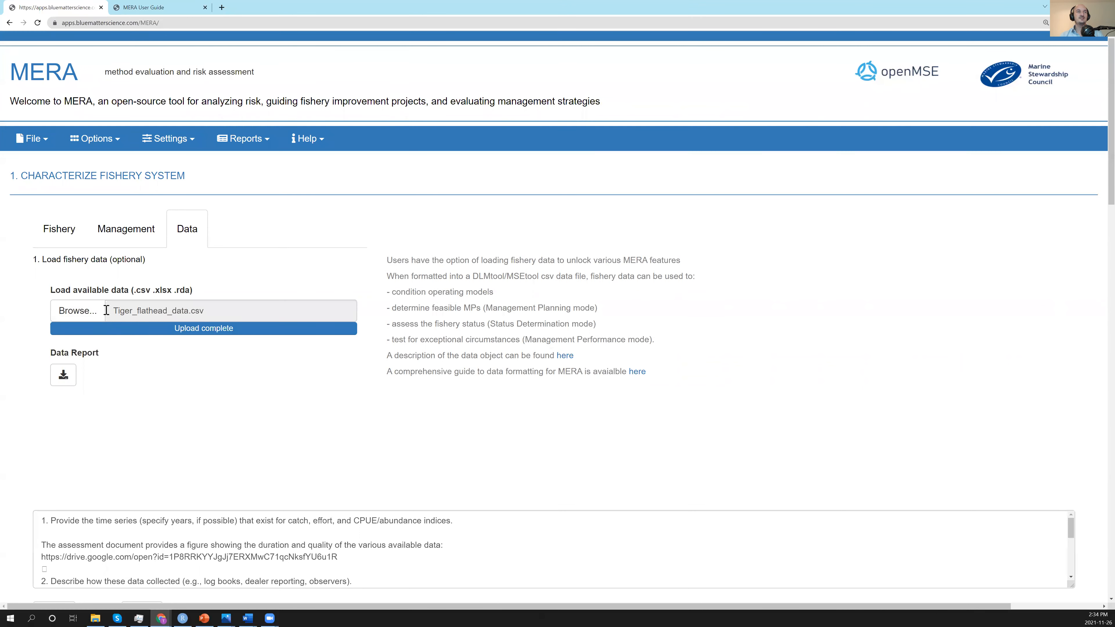
Download the data report for the loaded fishery data and open it enlarged to 125%.
left_click(63, 377)
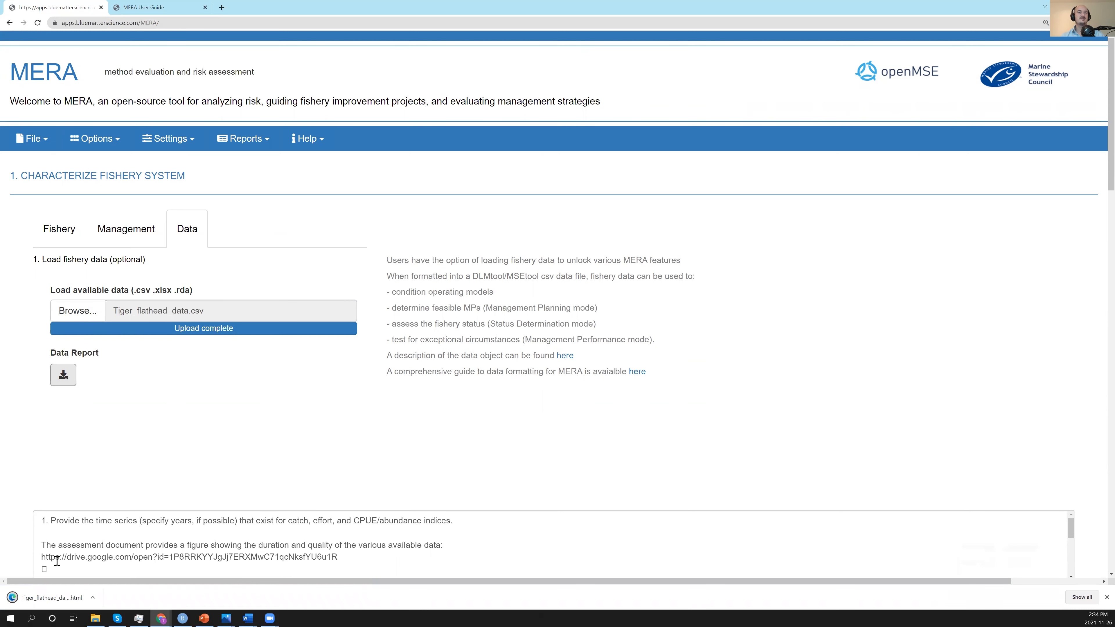
left_click(53, 597)
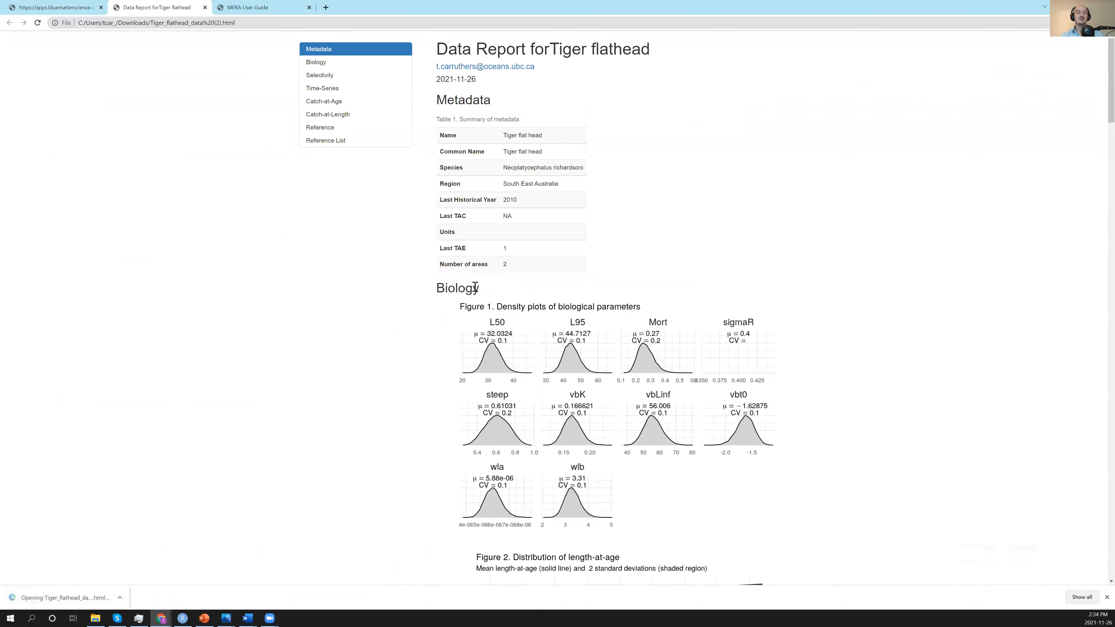
scroll(512, 256, "up", 2, "ctrl")
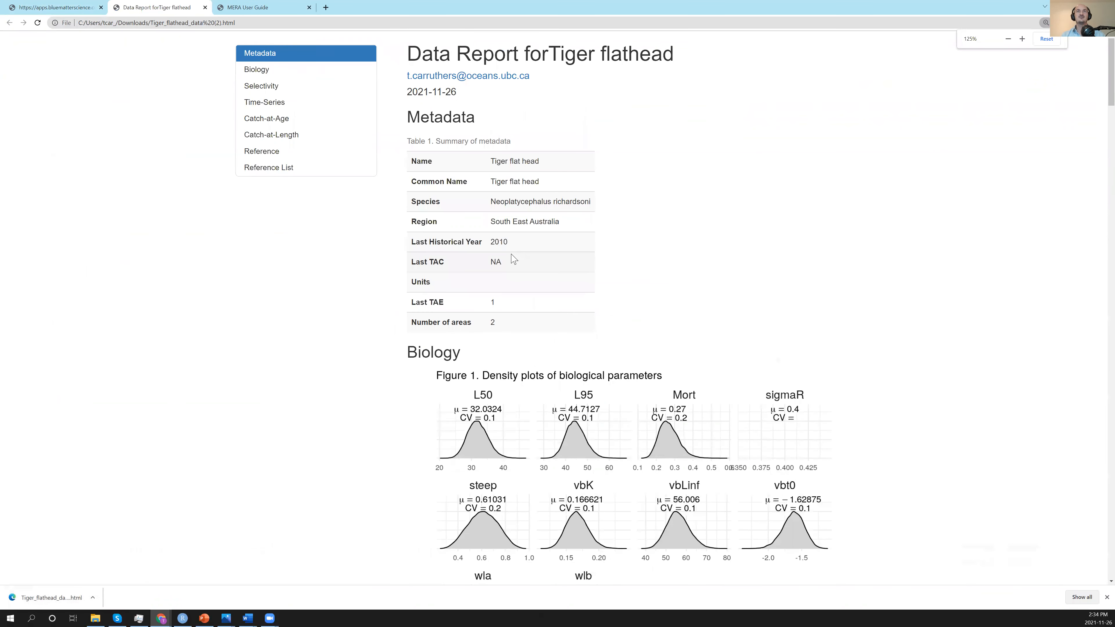
Examine the report's metadata table, biological parameter density plots and length-at-age distribution.
scroll(633, 224, "down", 2)
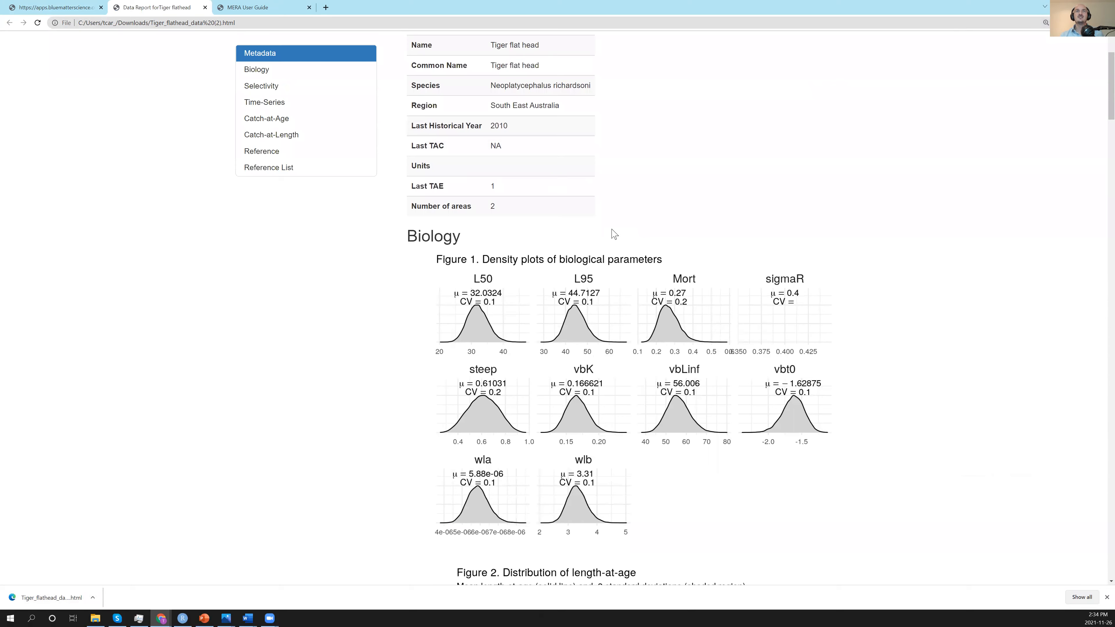
scroll(606, 250, "up", 2)
scroll(784, 311, "down", 3)
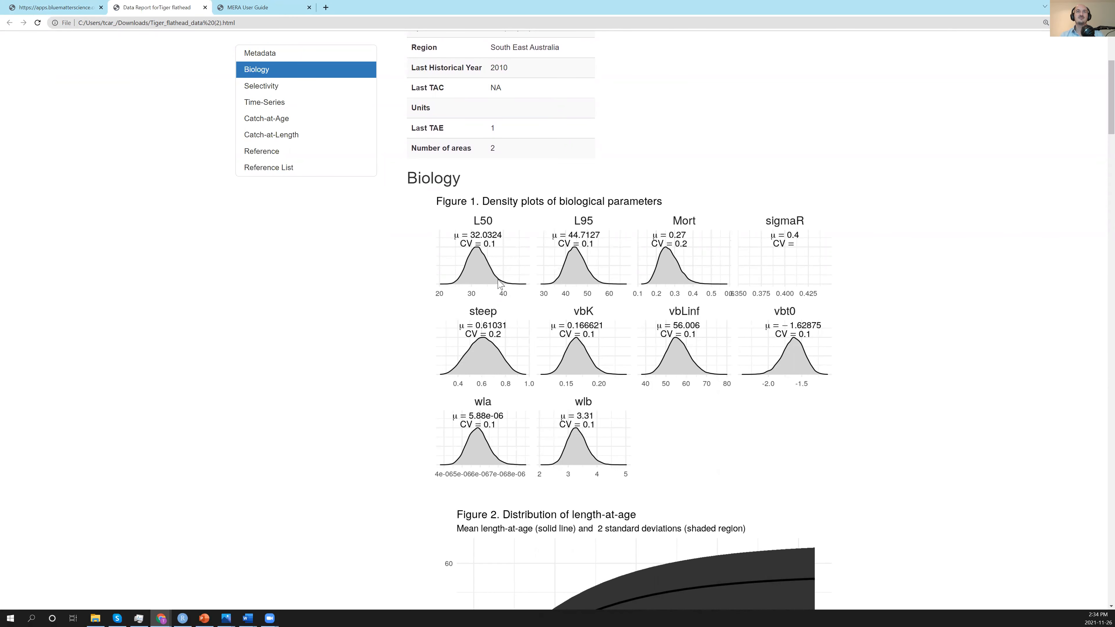
scroll(535, 303, "down", 8)
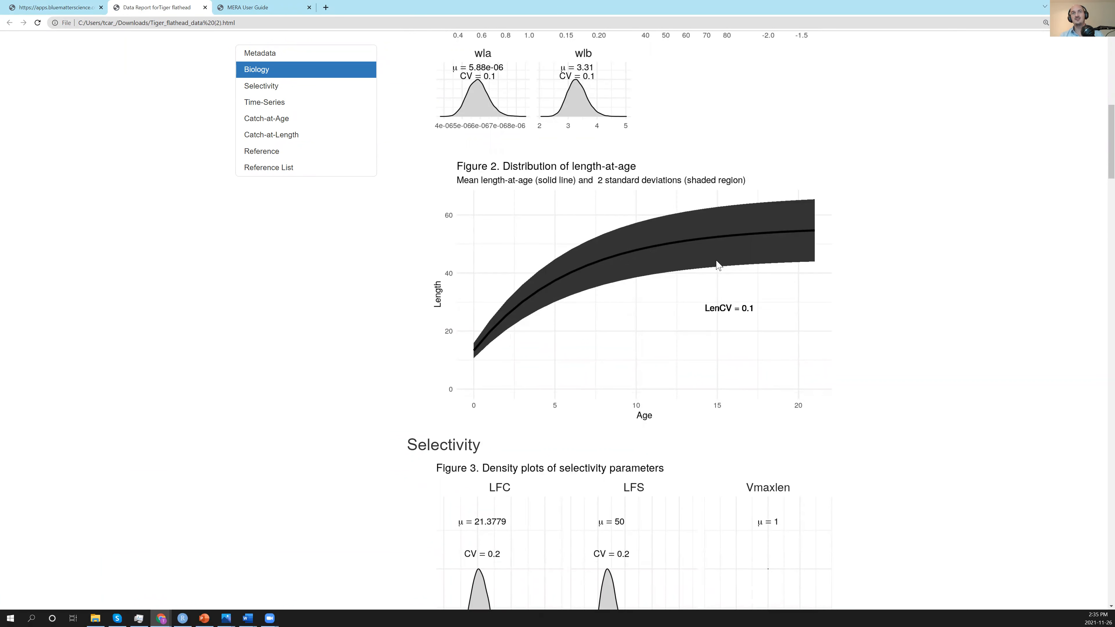
Examine the report's selectivity plots and the catch, index and mean length time series.
scroll(700, 280, "down", 1)
scroll(692, 277, "down", 2)
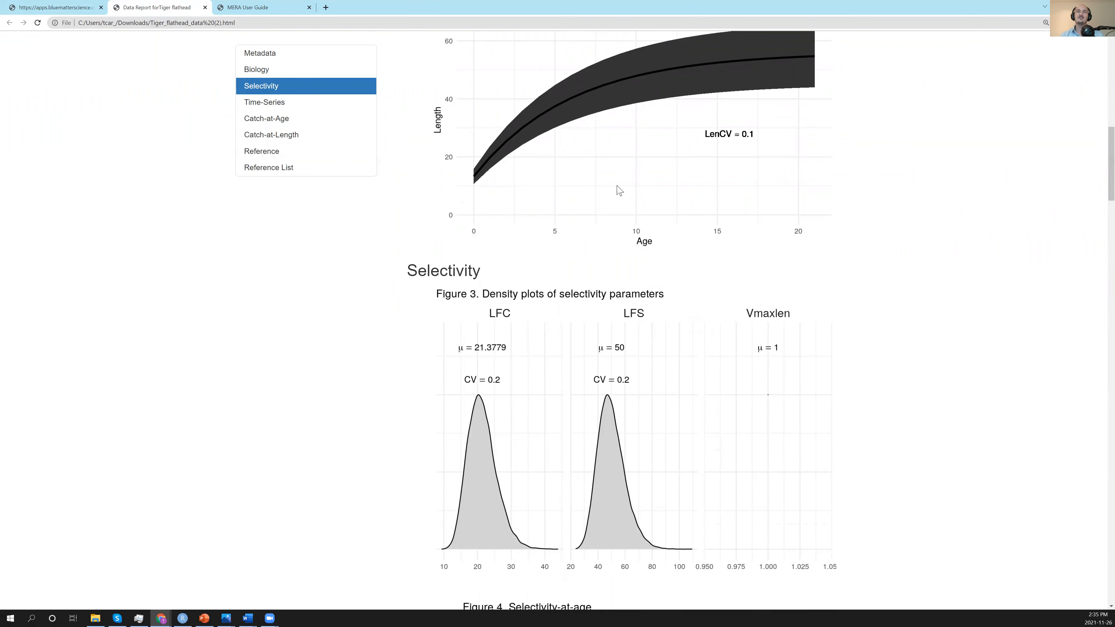
scroll(608, 178, "down", 4)
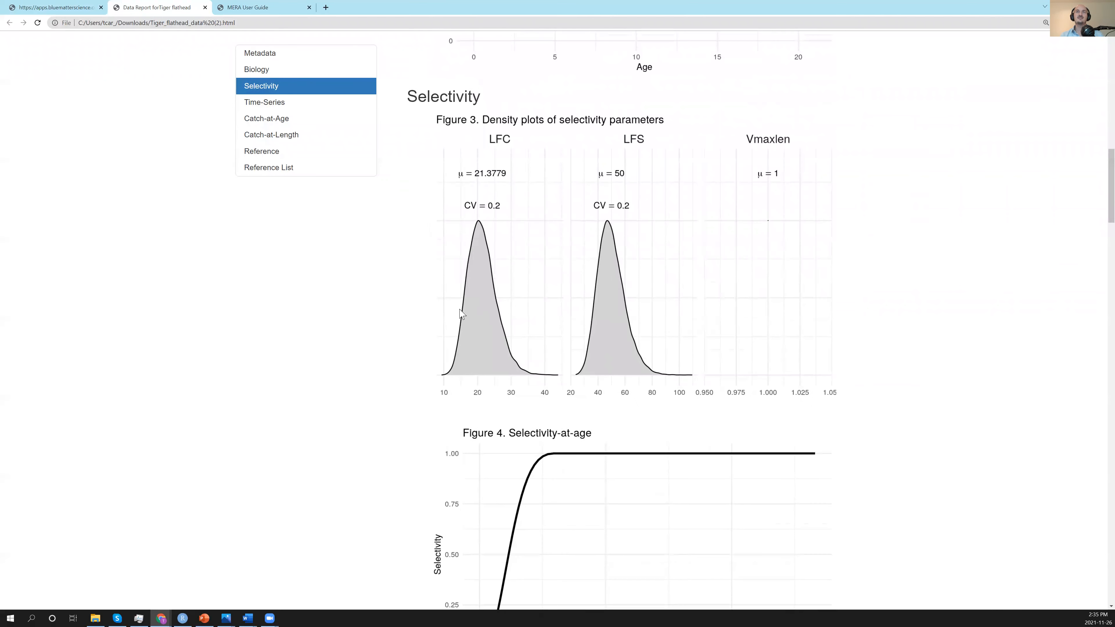
scroll(553, 336, "down", 2)
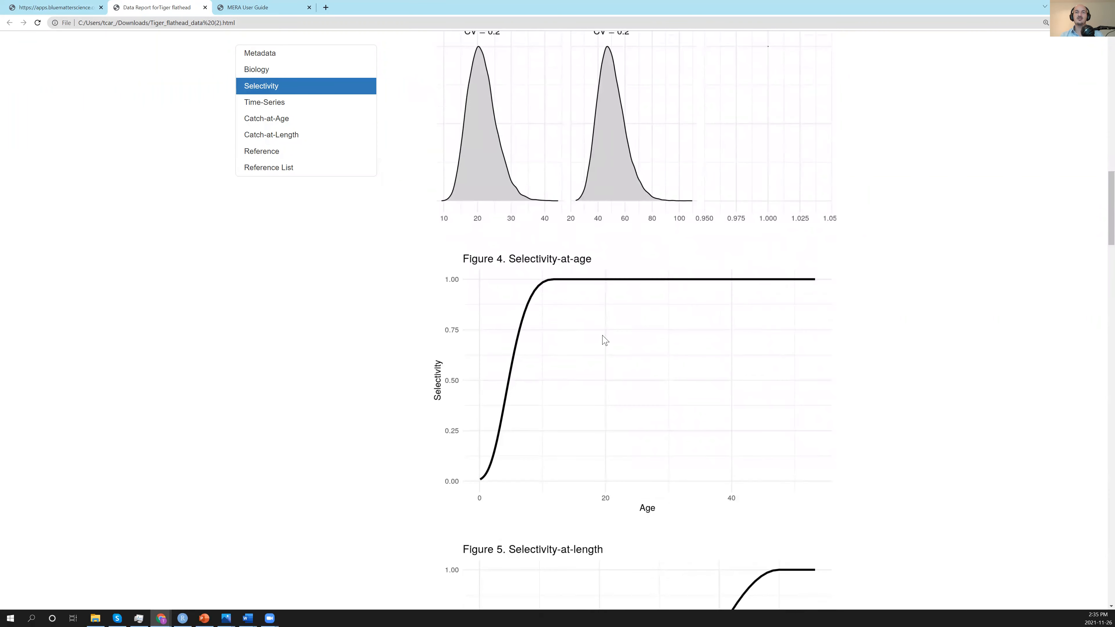
scroll(601, 342, "down", 5)
scroll(602, 391, "down", 6)
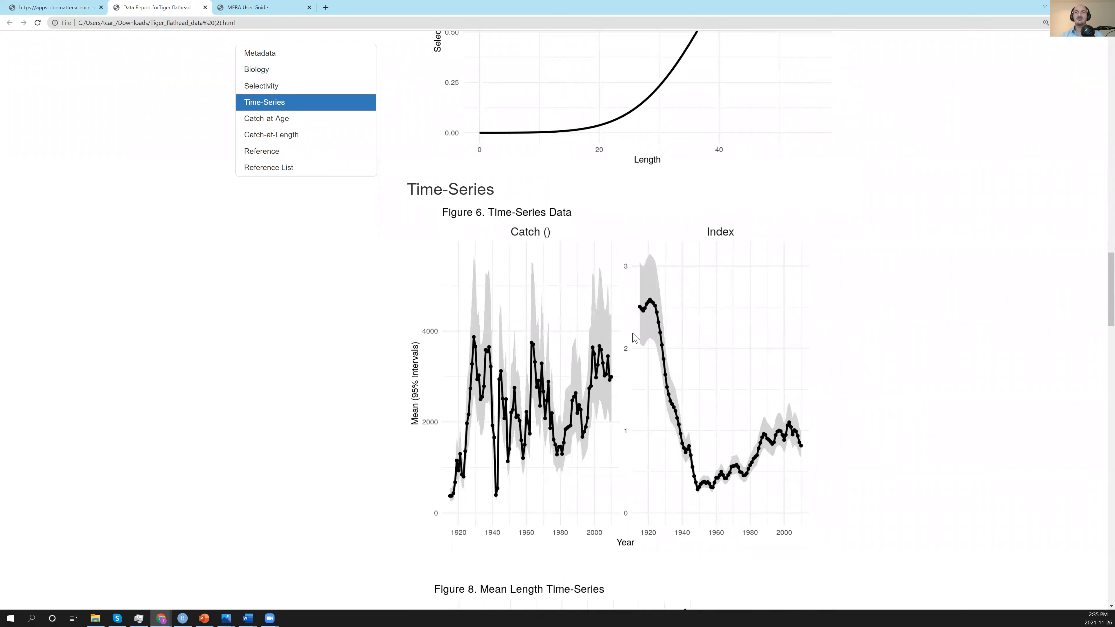
scroll(783, 451, "down", 5)
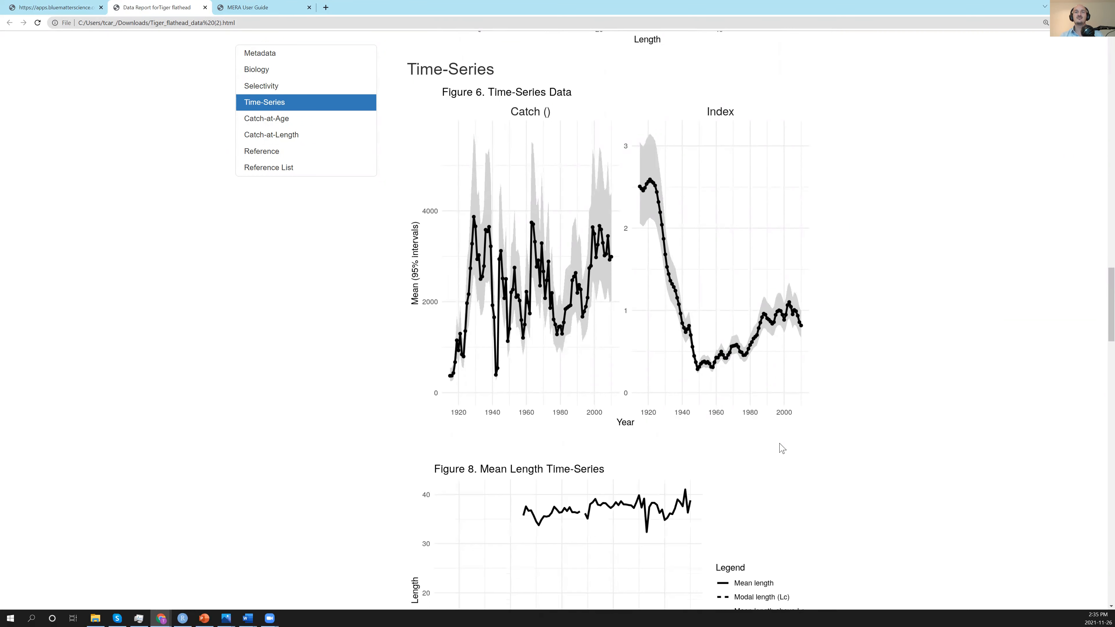
scroll(749, 411, "up", 3)
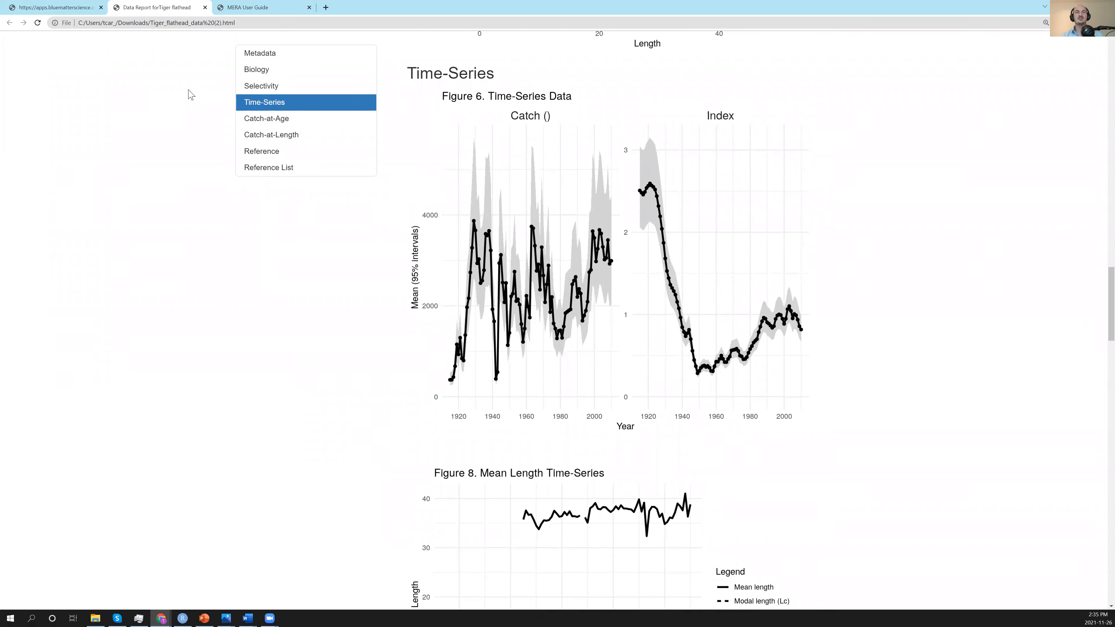
Return to the MERA page and set the MERA mode to Status Determination.
left_click(65, 11)
left_click(233, 367)
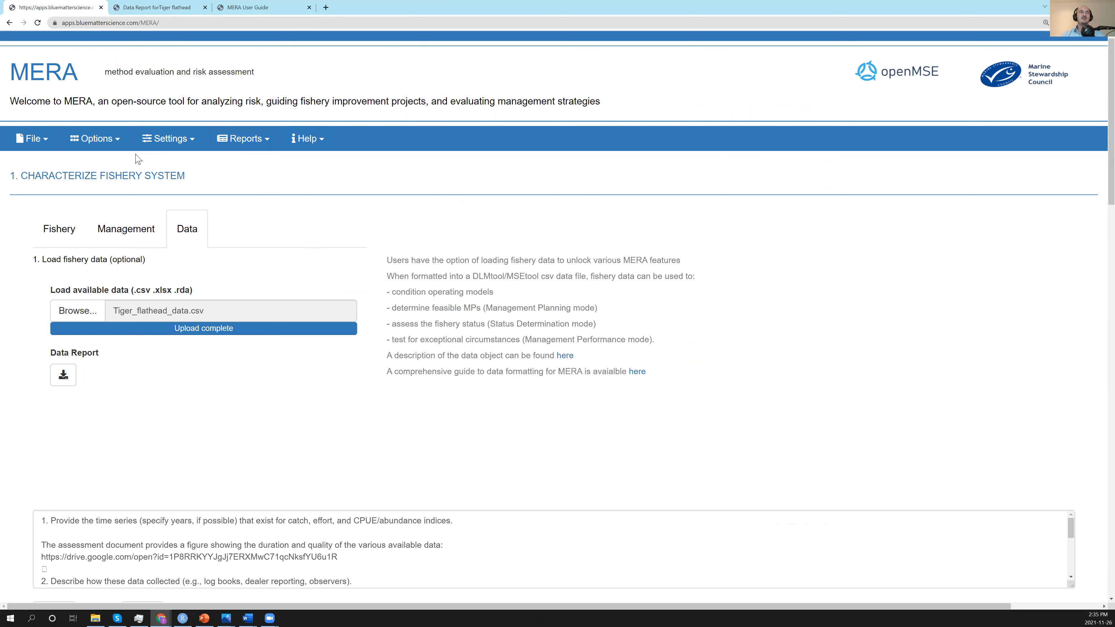
left_click(114, 144)
left_click(117, 220)
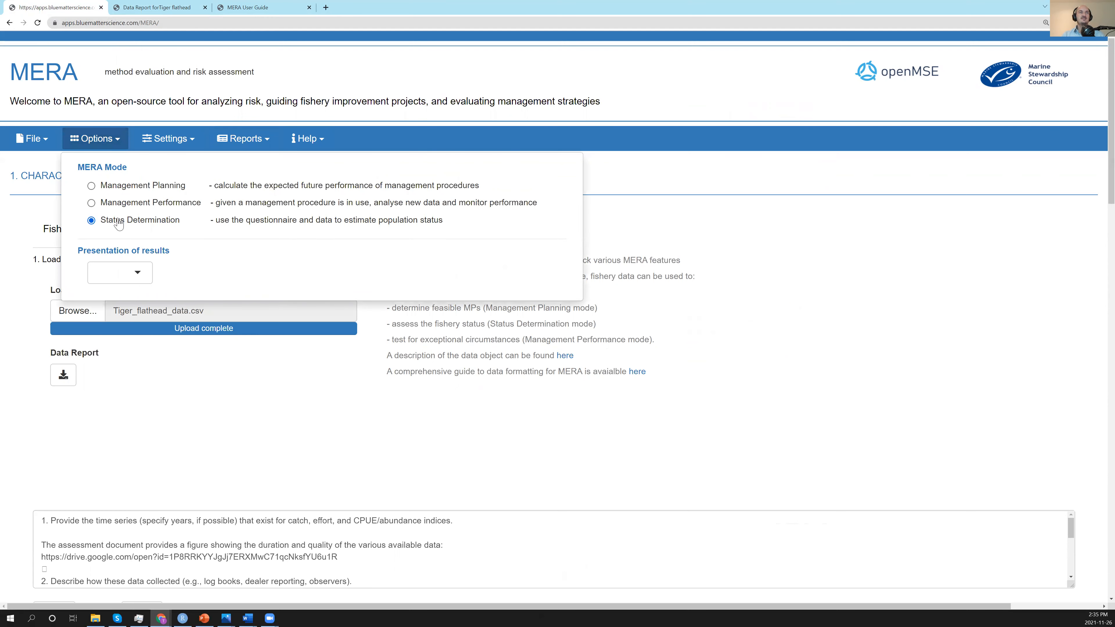
left_click(674, 365)
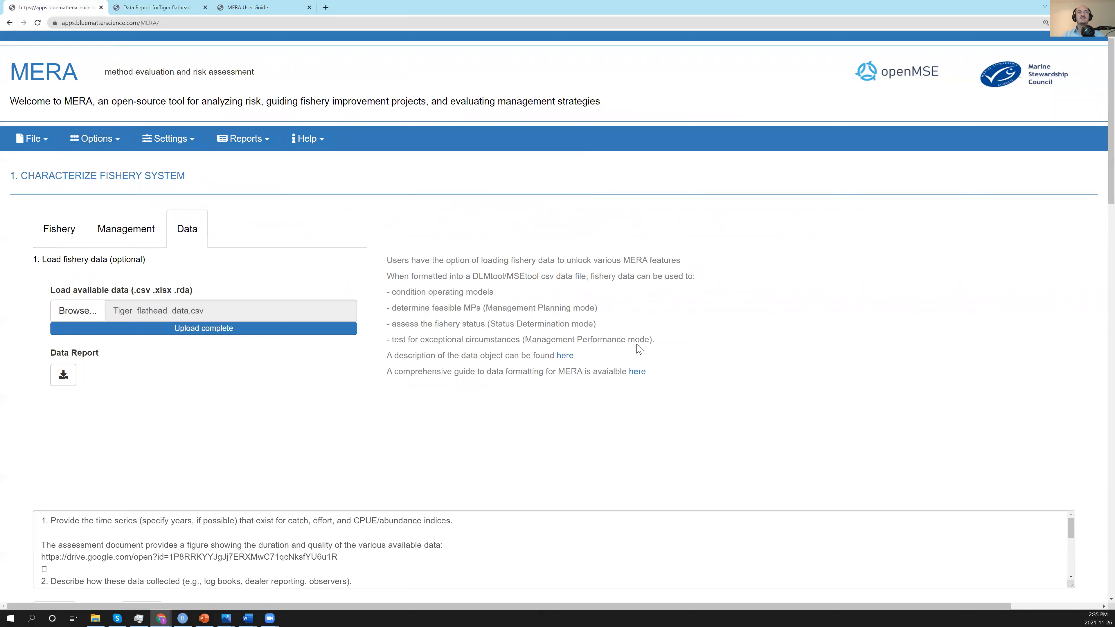
Set the number of simulations for the closed-loop simulation to 32.
scroll(614, 334, "down", 5)
scroll(557, 314, "down", 4)
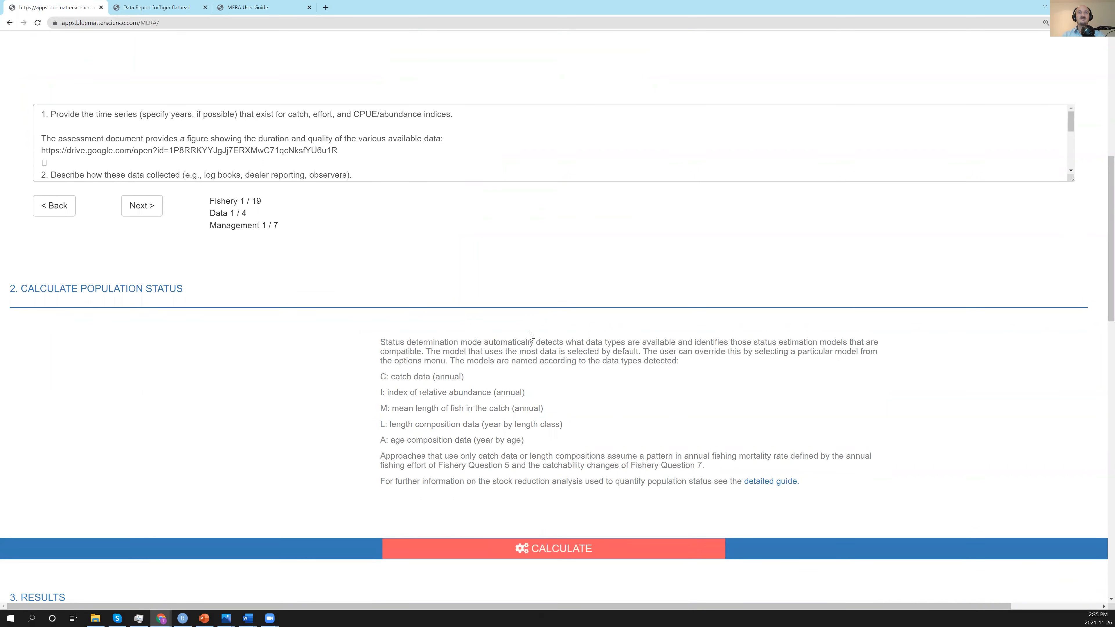
scroll(529, 336, "up", 8)
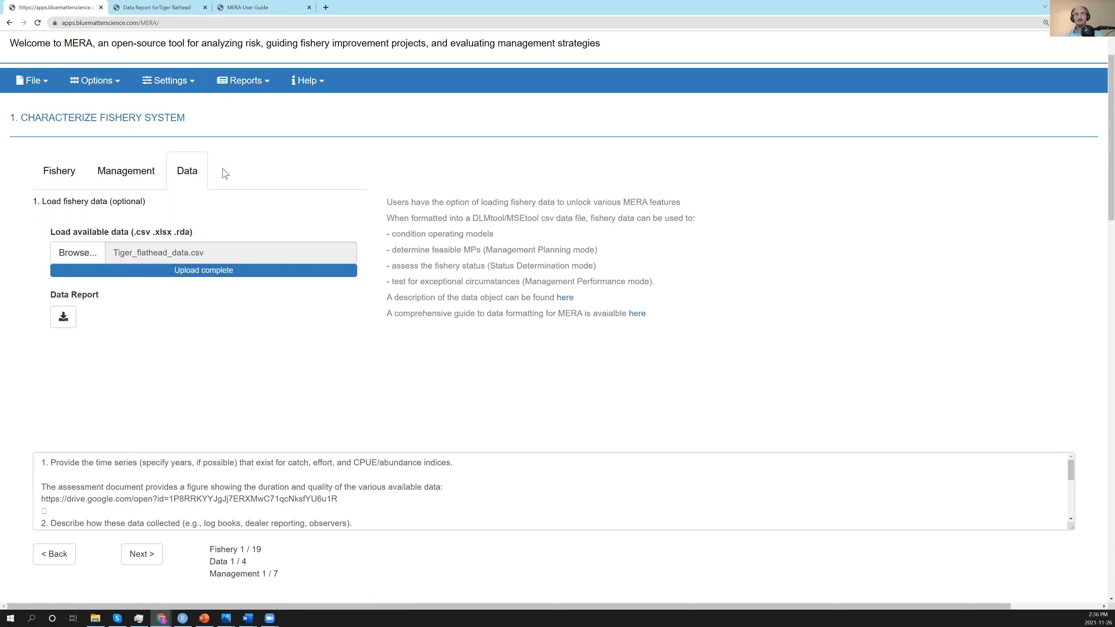
left_click(191, 83)
scroll(310, 316, "down", 3)
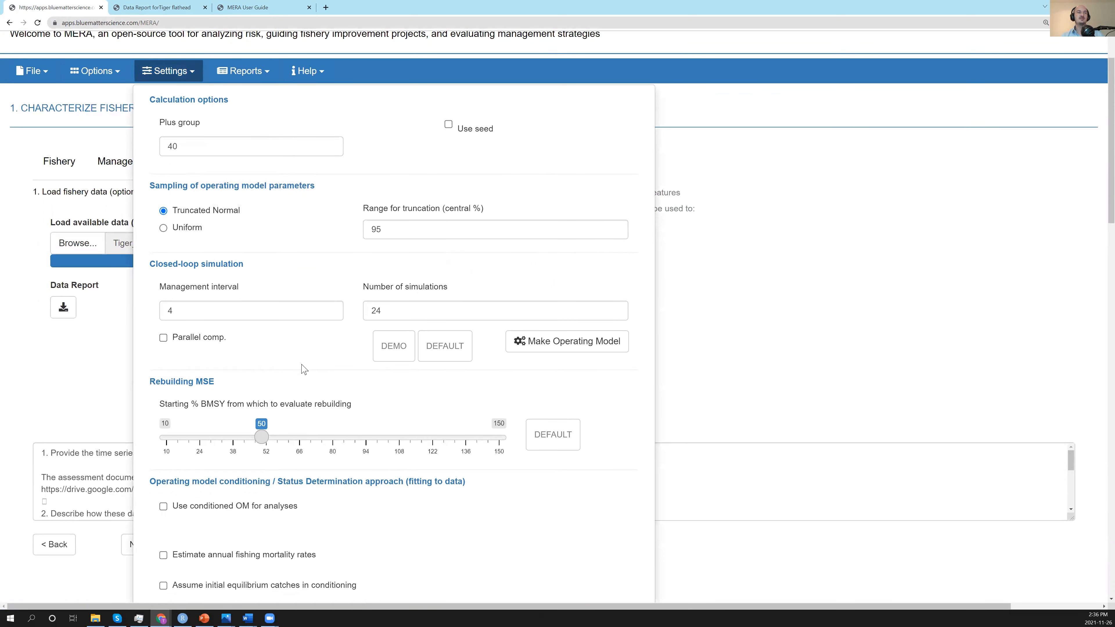
scroll(310, 315, "down", 1)
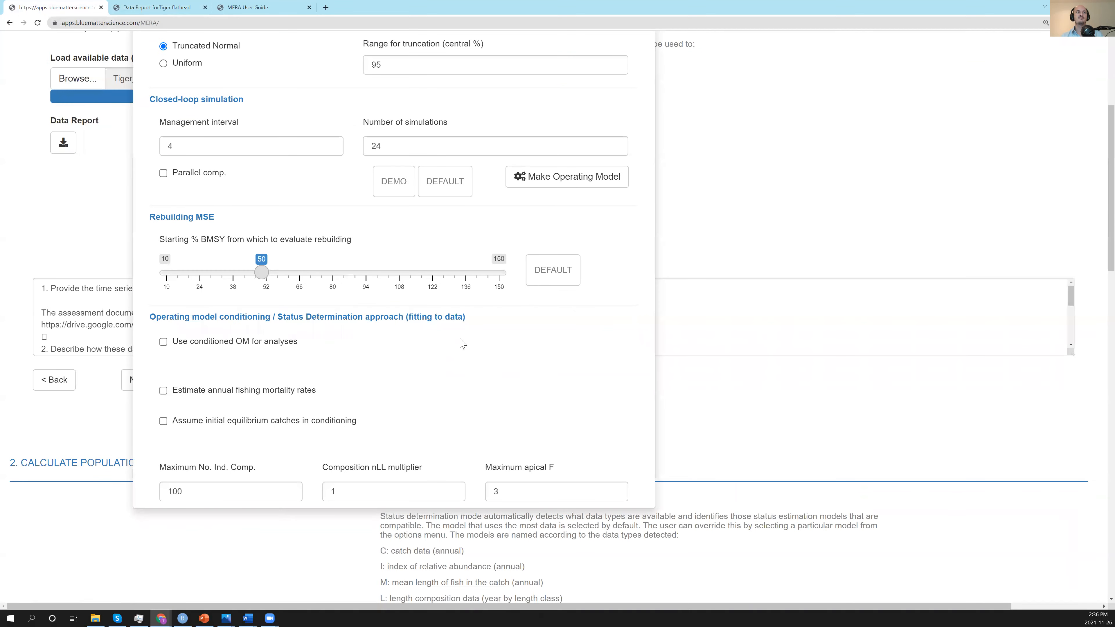
scroll(434, 320, "up", 1)
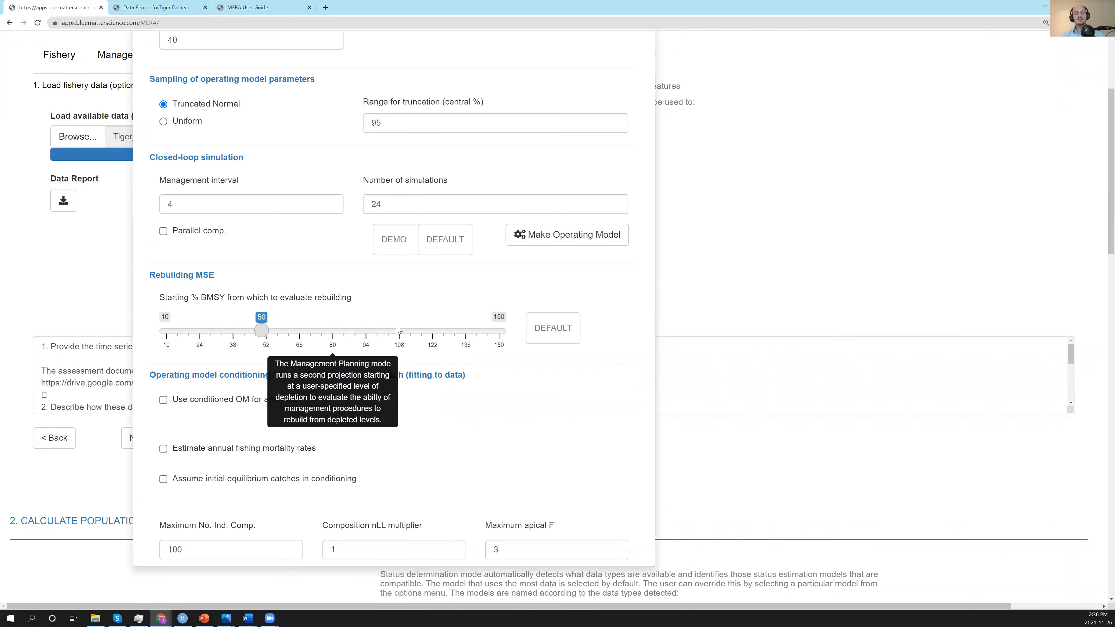
double_click(376, 205)
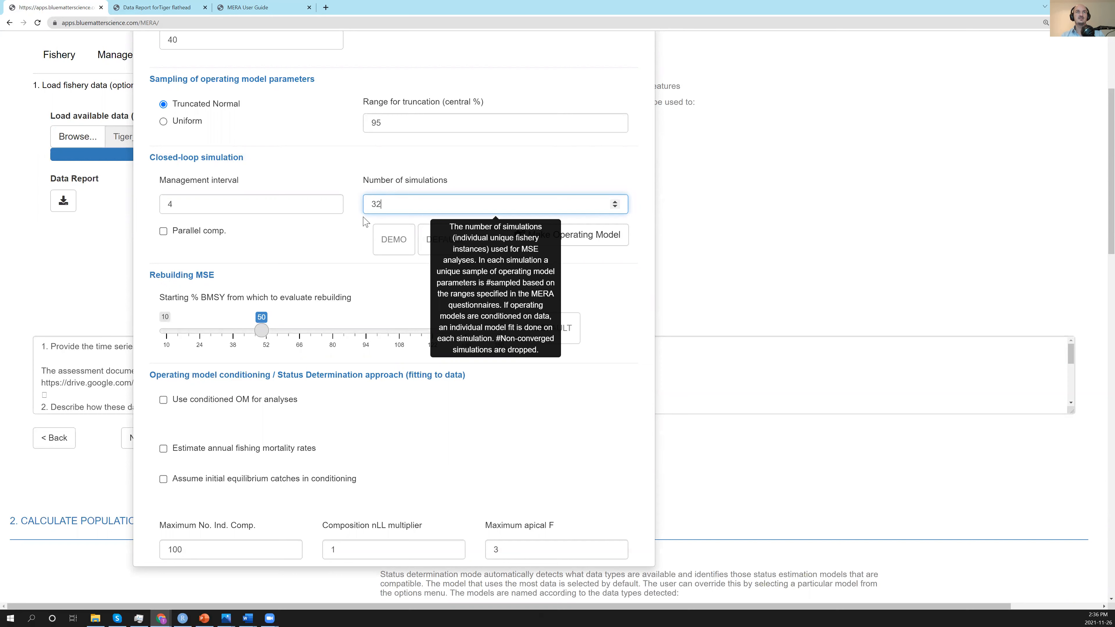
left_click(353, 233)
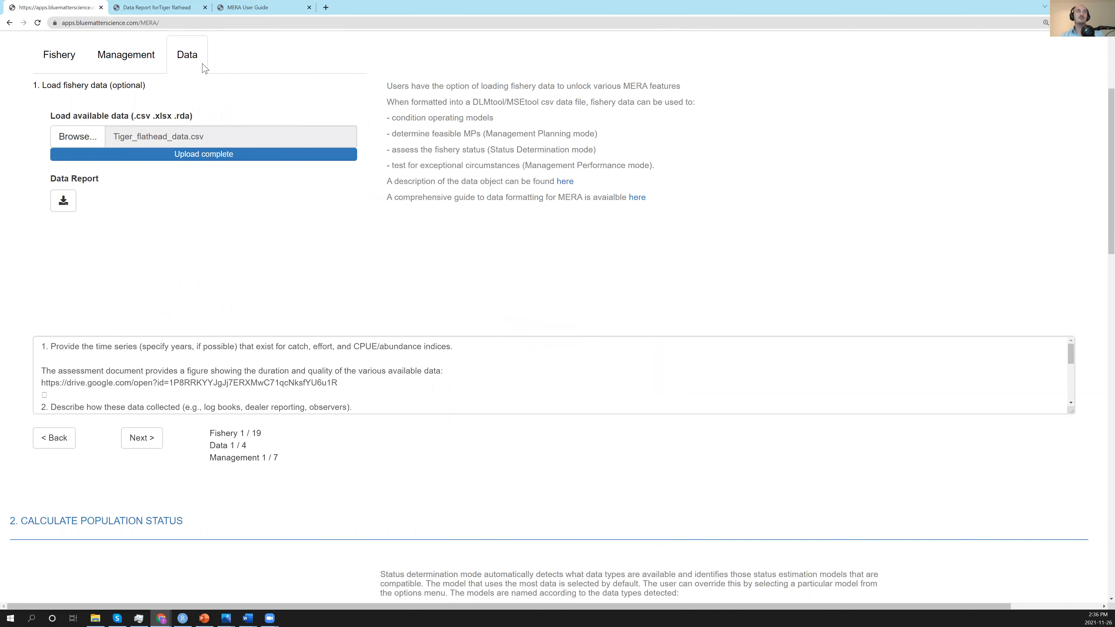
Enable parallel computation and the use of a conditioned operating model for analyses.
scroll(176, 68, "up", 3)
left_click(161, 139)
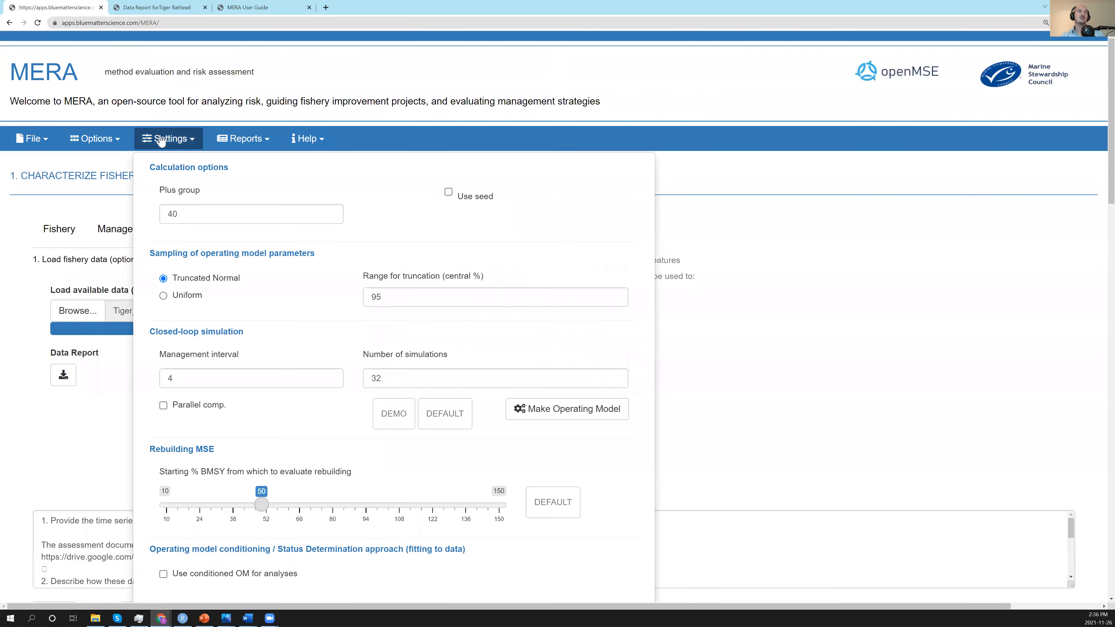
scroll(265, 279, "down", 4)
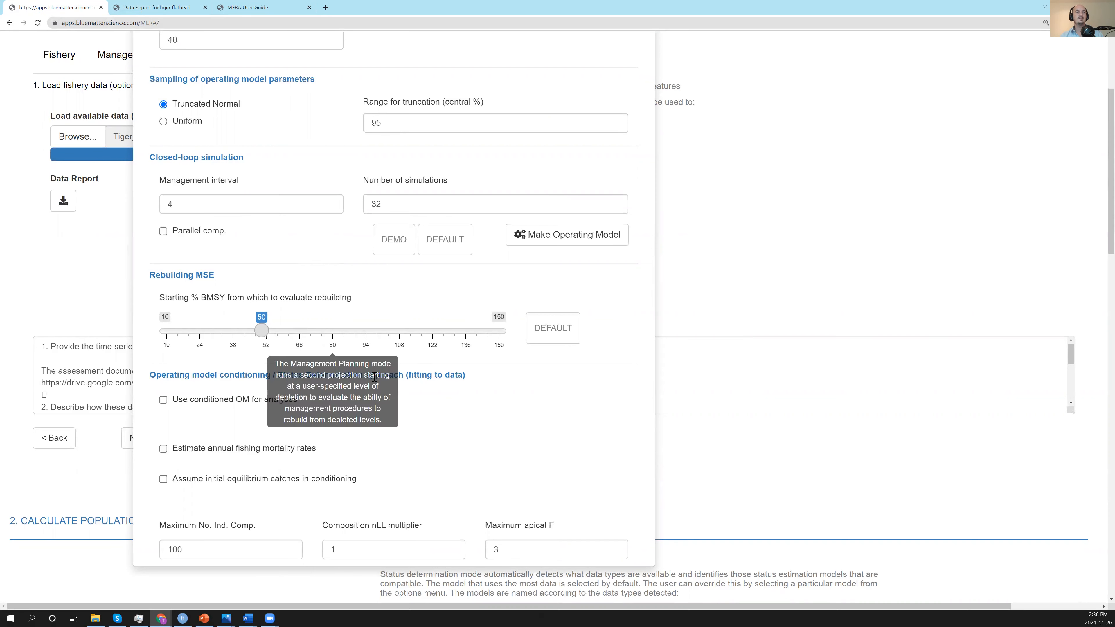
mouse_move(167, 235)
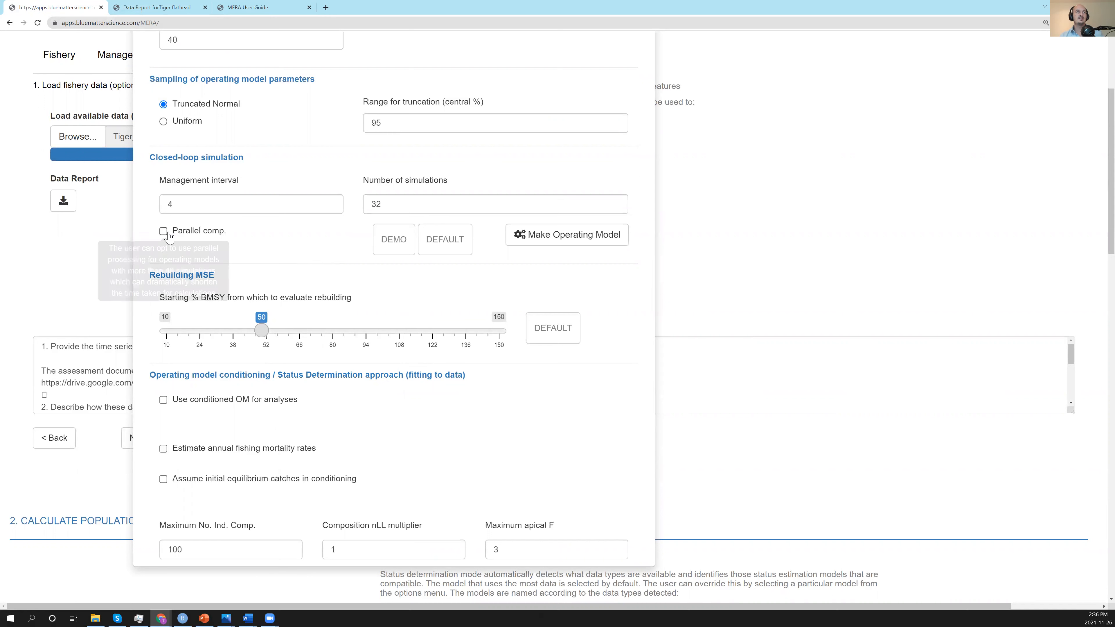
left_click(164, 232)
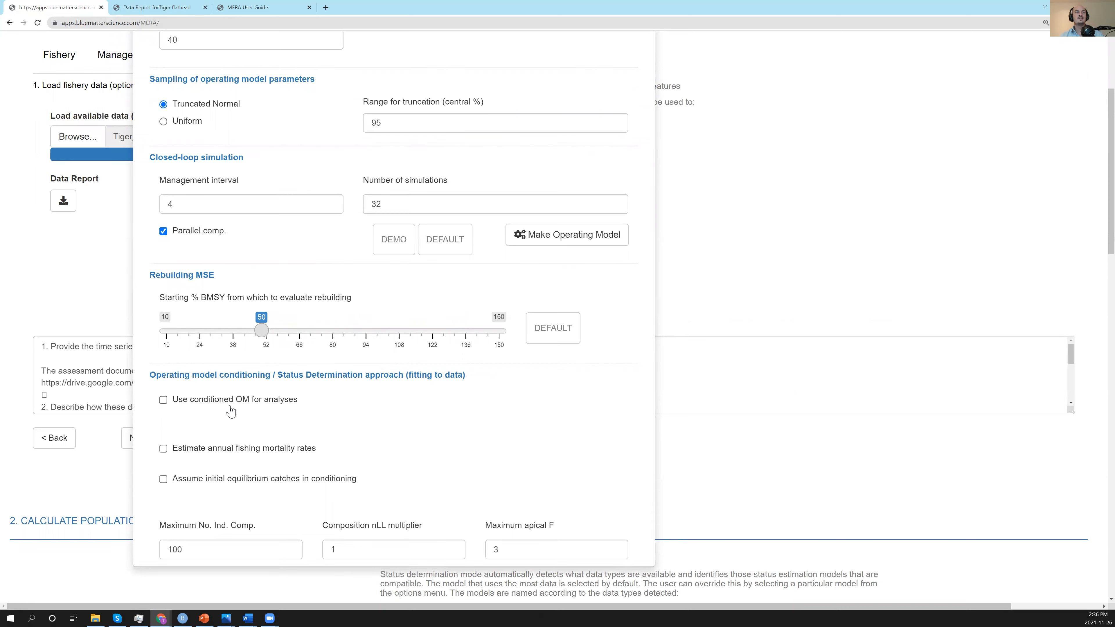
left_click(164, 399)
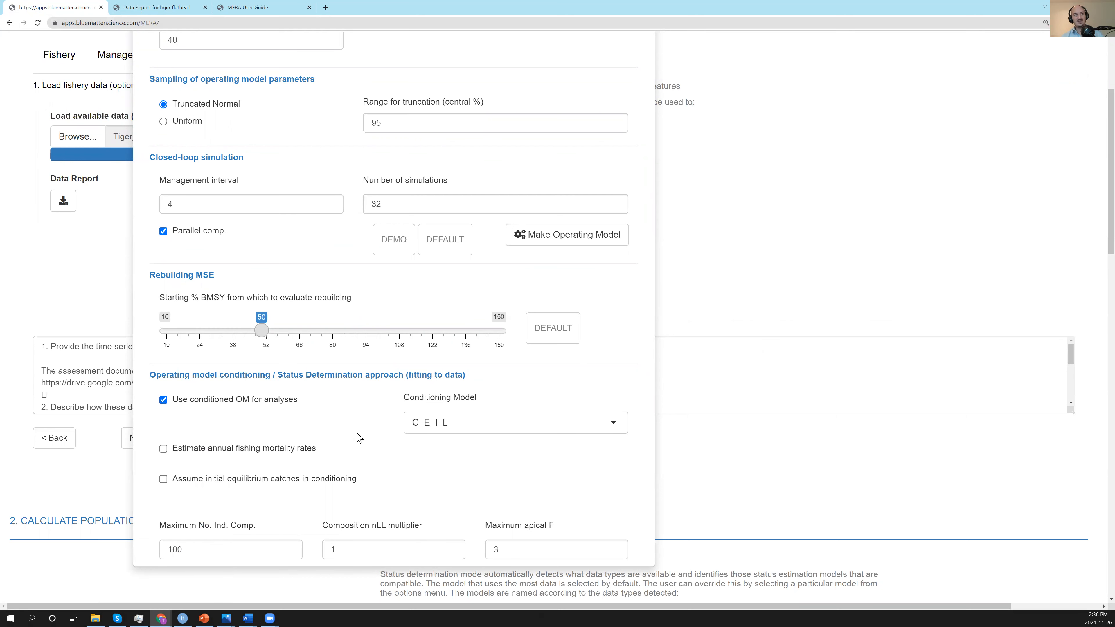
Try the option to assume initial equilibrium catches in conditioning and switch it off again.
mouse_move(162, 404)
mouse_move(166, 454)
left_click(173, 483)
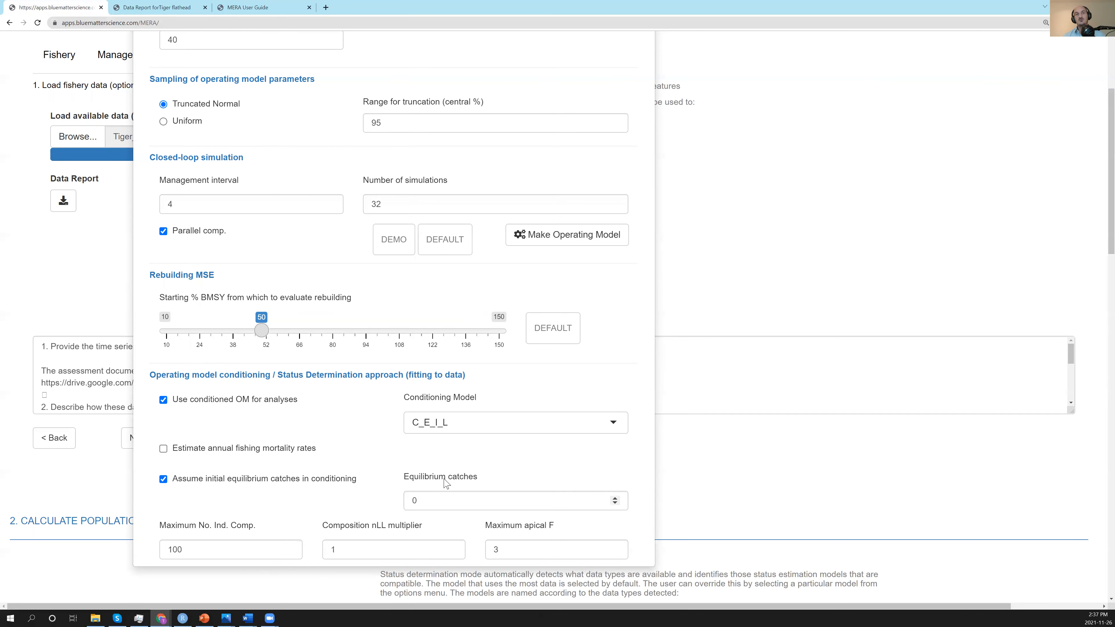
left_click(164, 480)
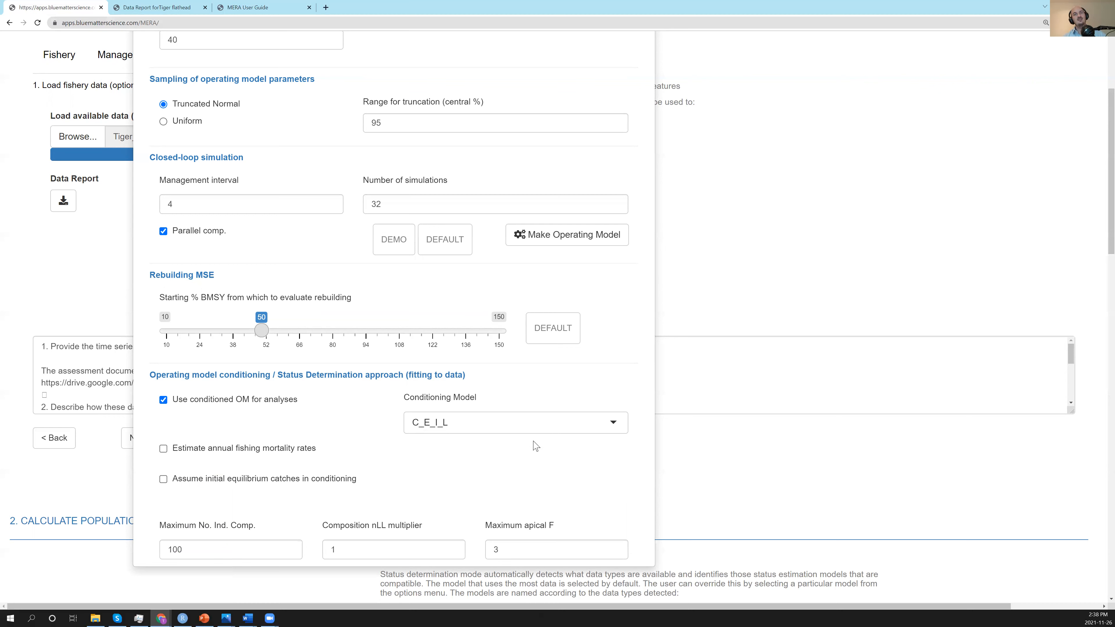
Set the conditioning model to C_I_L and return to the calculation settings.
left_click(614, 427)
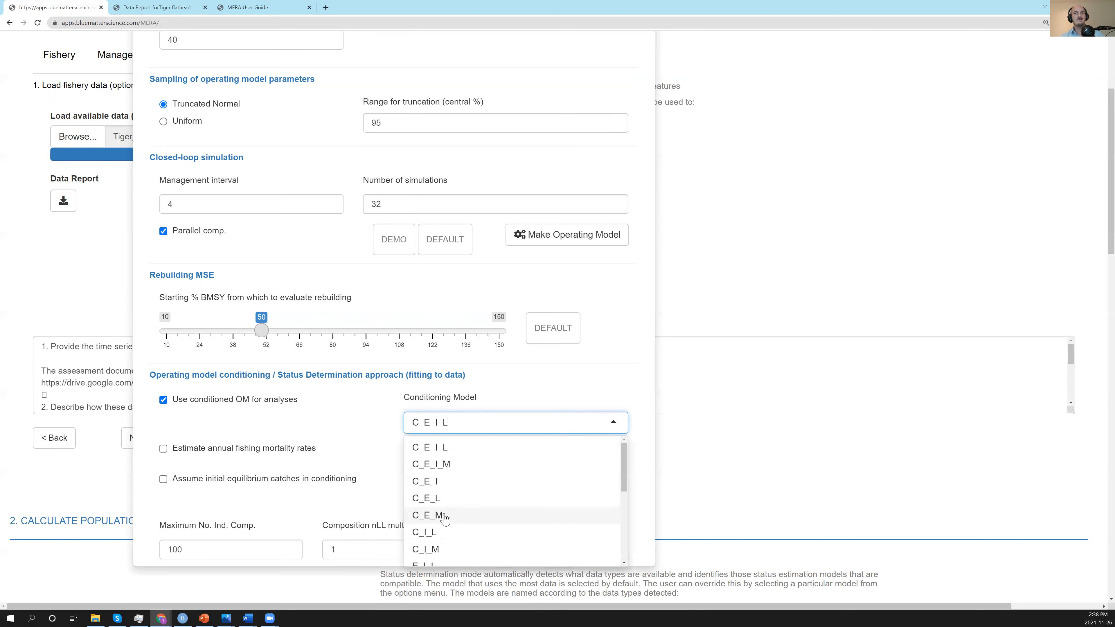
left_click(438, 534)
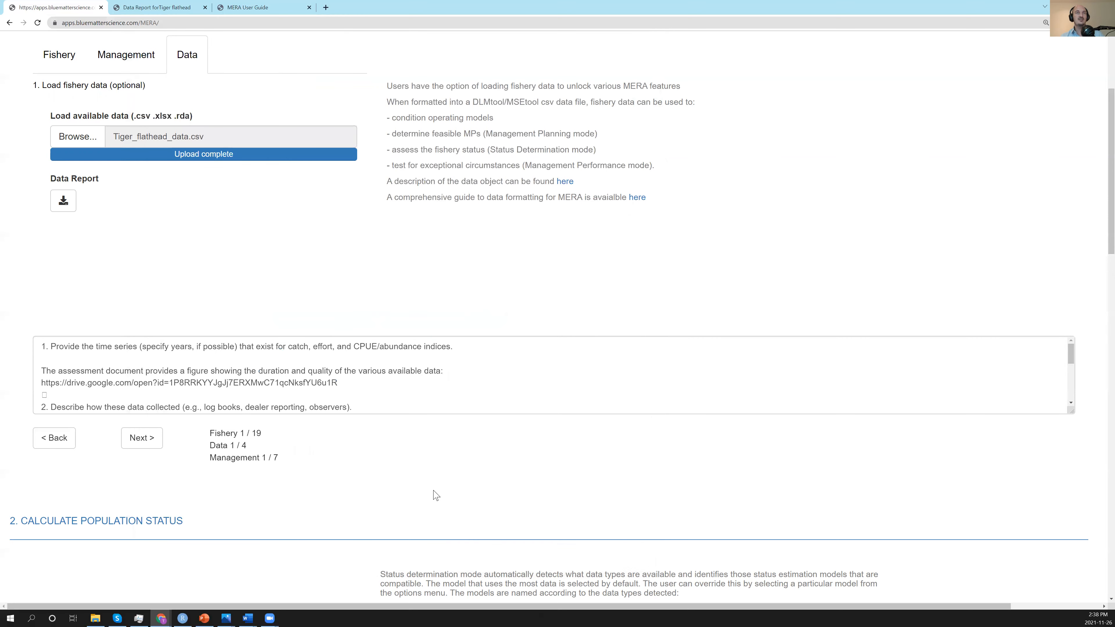
scroll(198, 105, "up", 4)
left_click(172, 140)
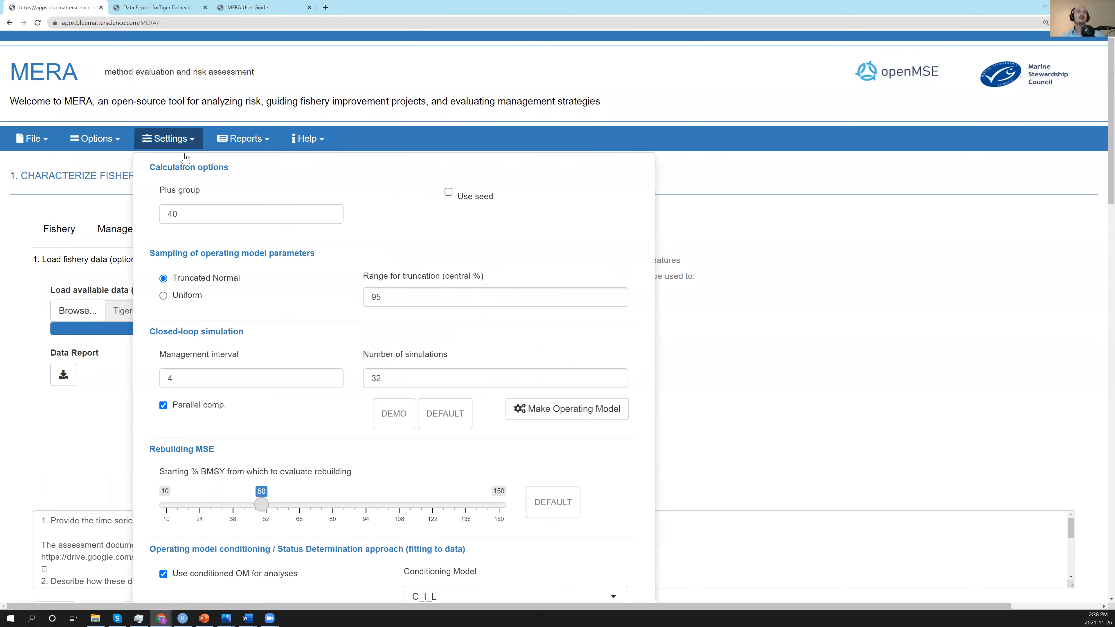
Examine the explanations of the maximum individual composition, composition nLL multiplier and maximum apical F settings.
scroll(331, 307, "down", 5)
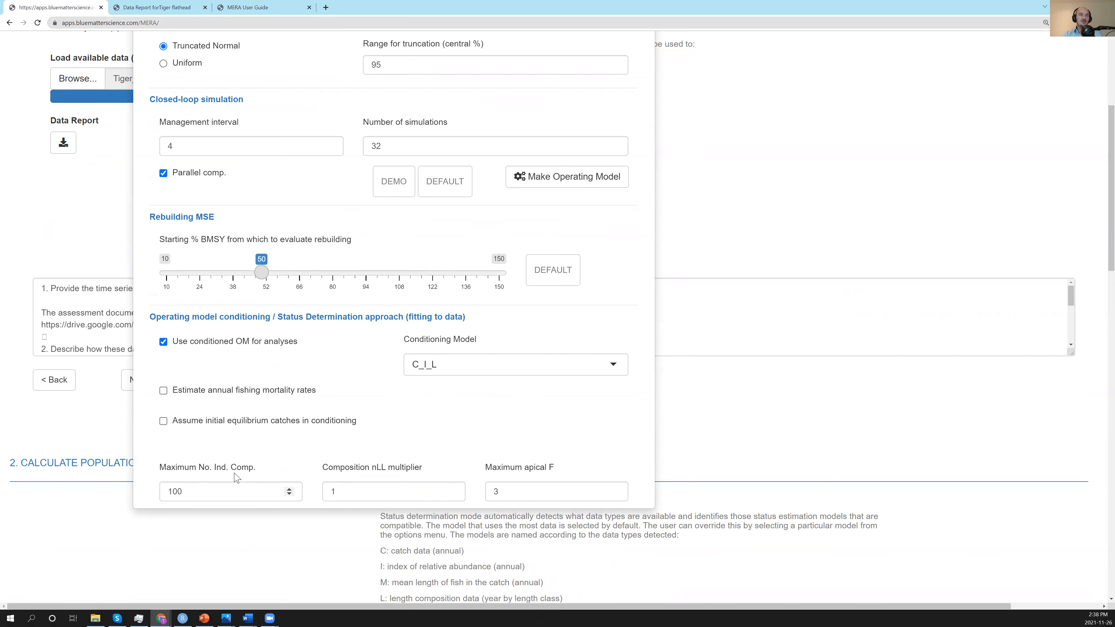
mouse_move(200, 489)
mouse_move(334, 495)
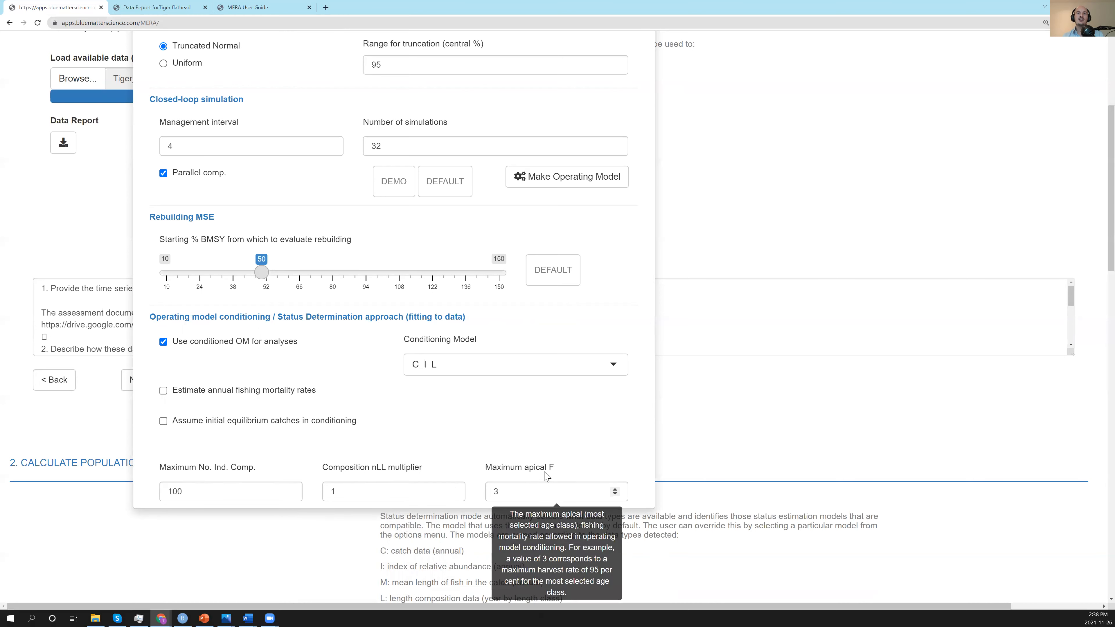
mouse_move(523, 491)
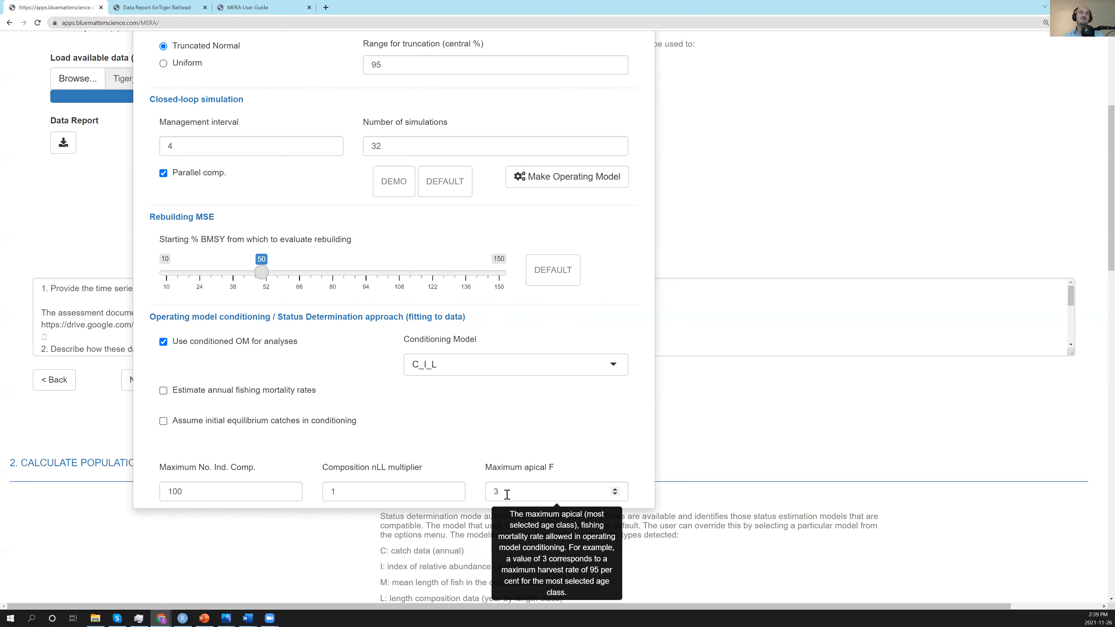
scroll(507, 495, "up", 2)
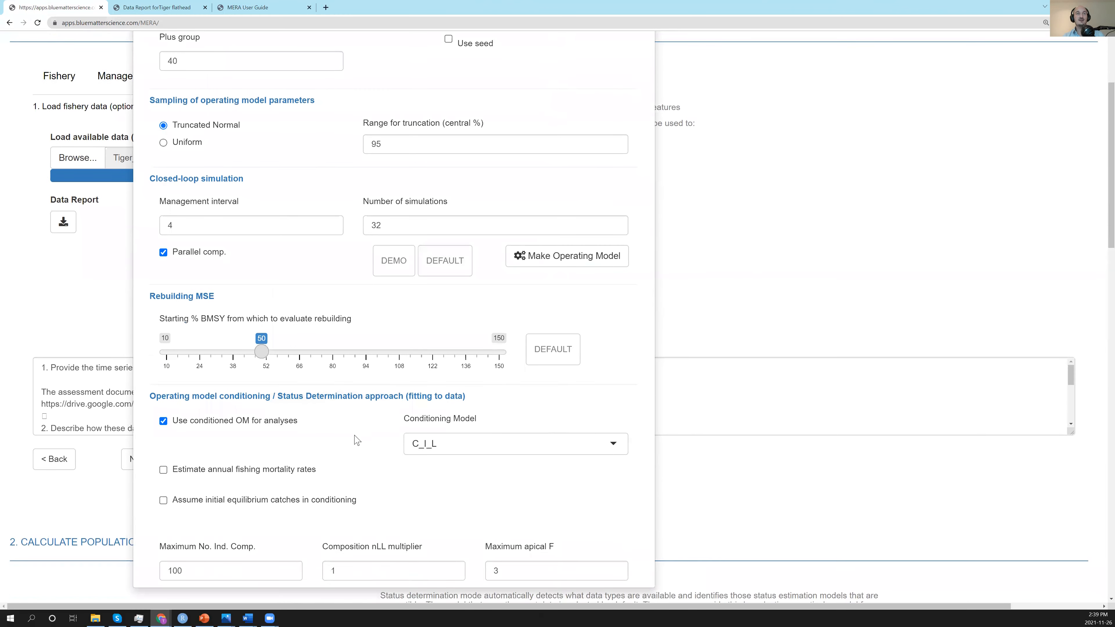
scroll(357, 440, "down", 2)
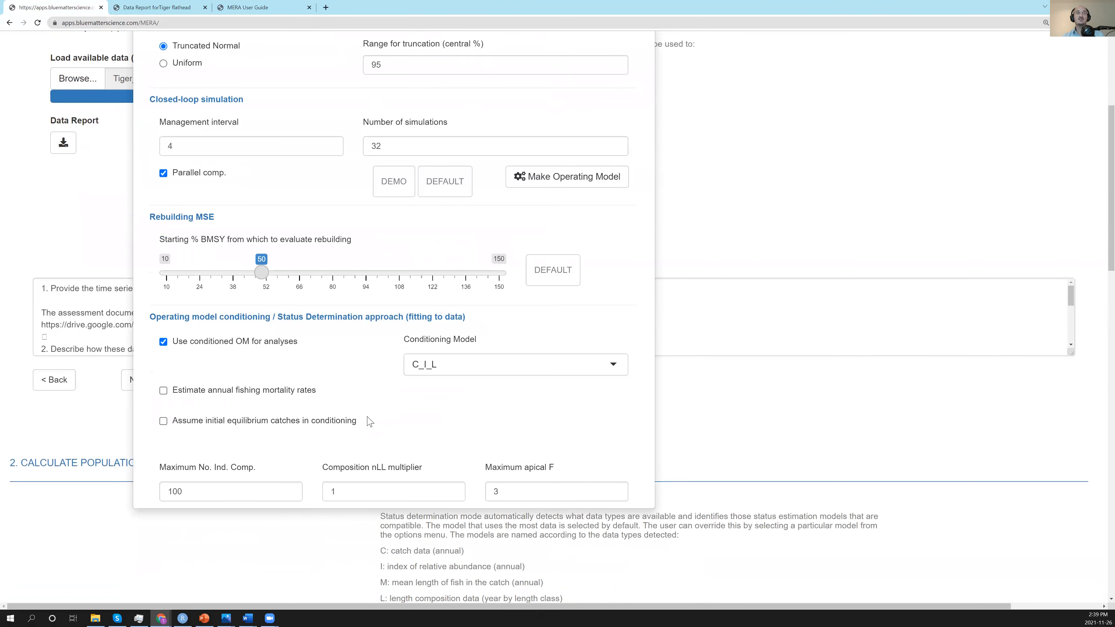
Build the conditioned operating model with the current settings and check the number of simulations retained.
left_click(557, 181)
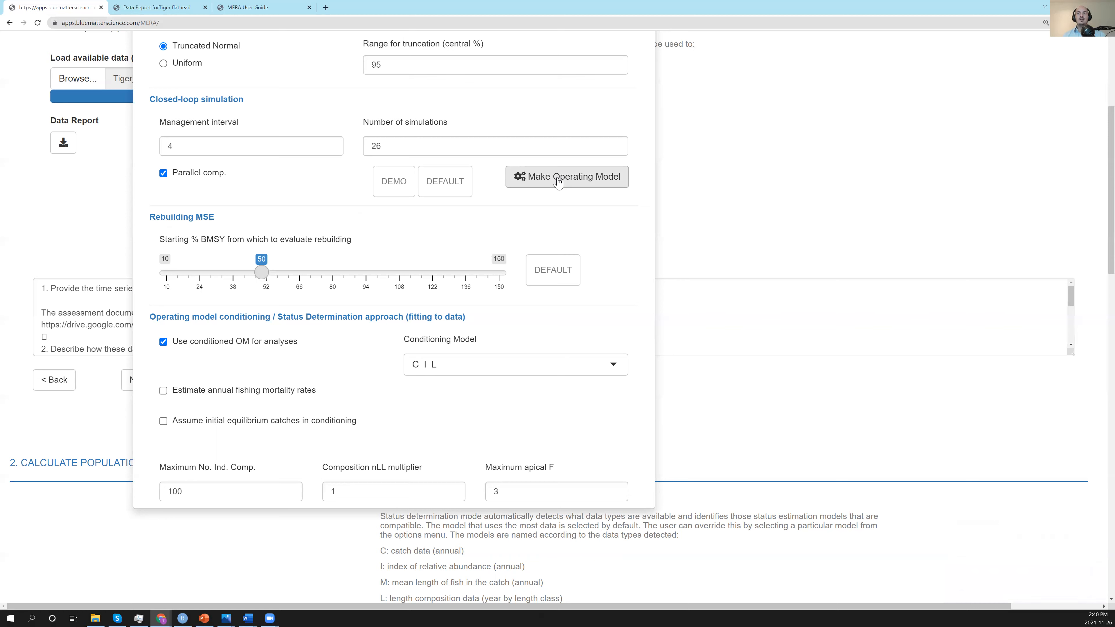
left_click(557, 183)
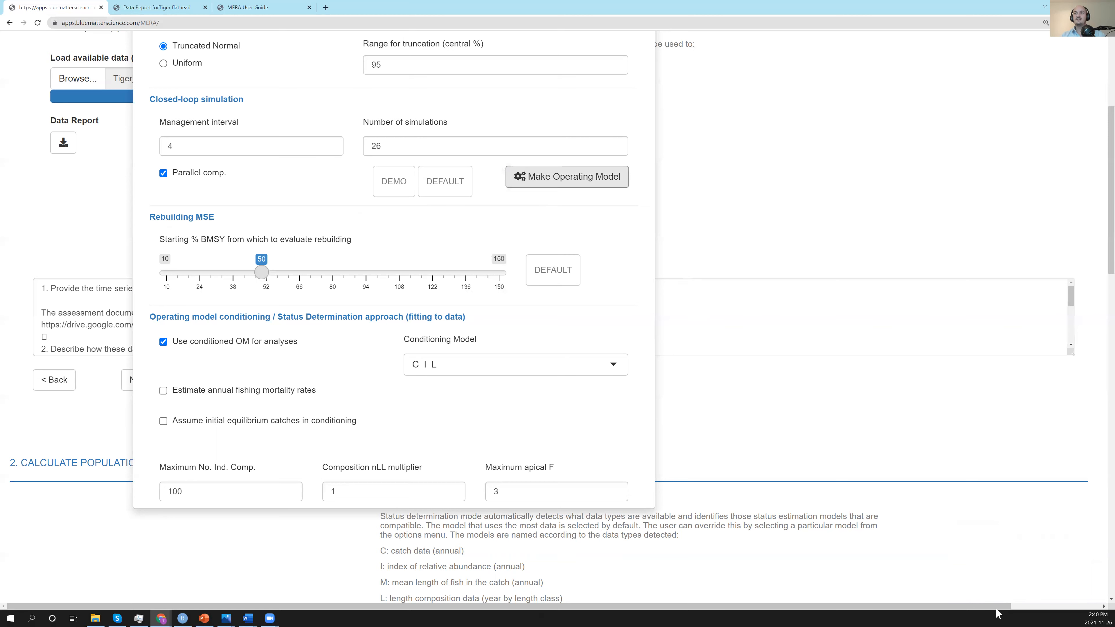
mouse_move(378, 141)
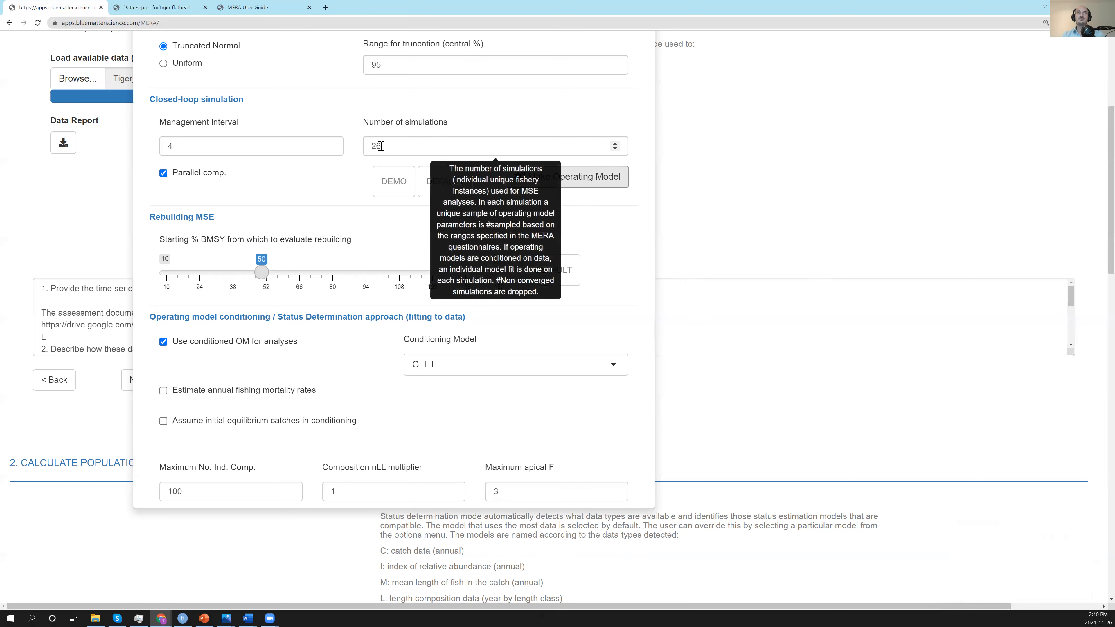
Close the settings and examine the application log for how many simulations converged.
scroll(800, 175, "up", 5)
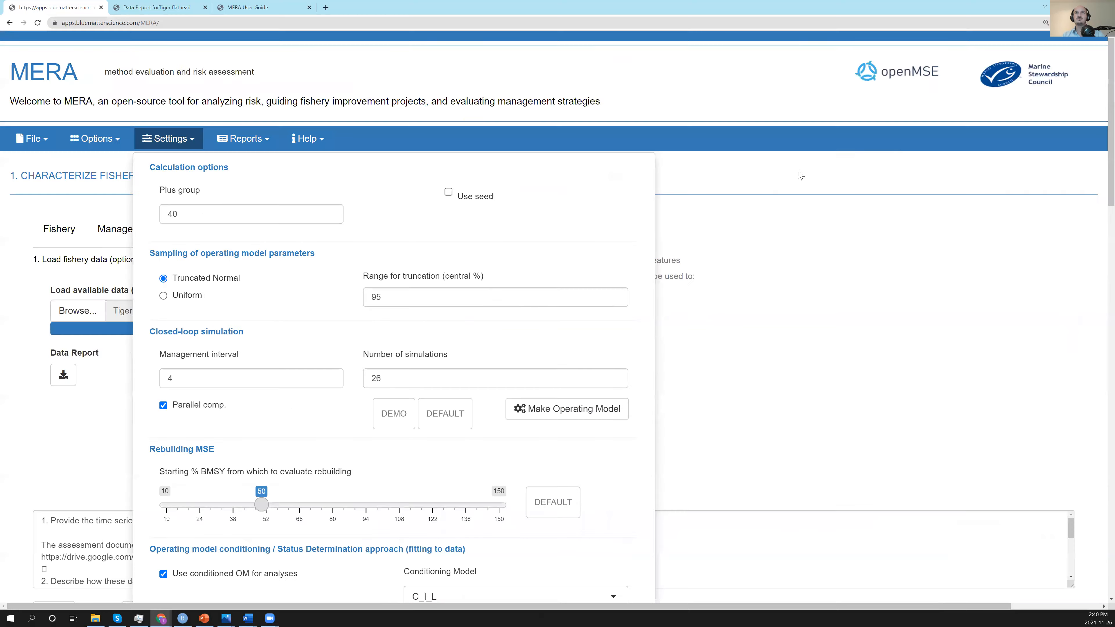
left_click(808, 233)
scroll(784, 229, "down", 15)
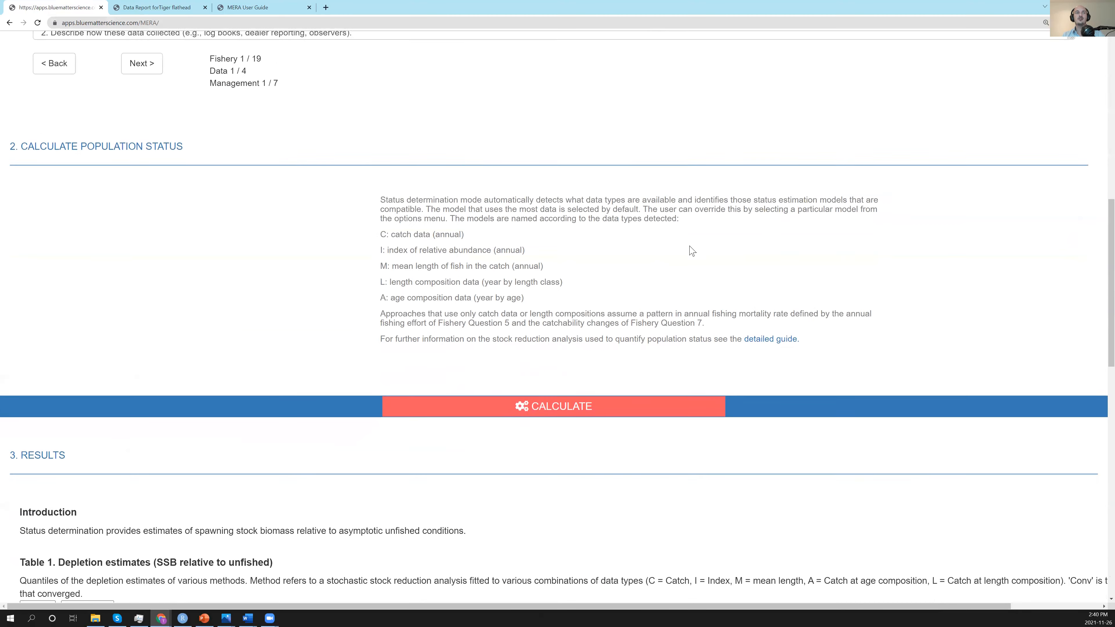
scroll(610, 265, "down", 10)
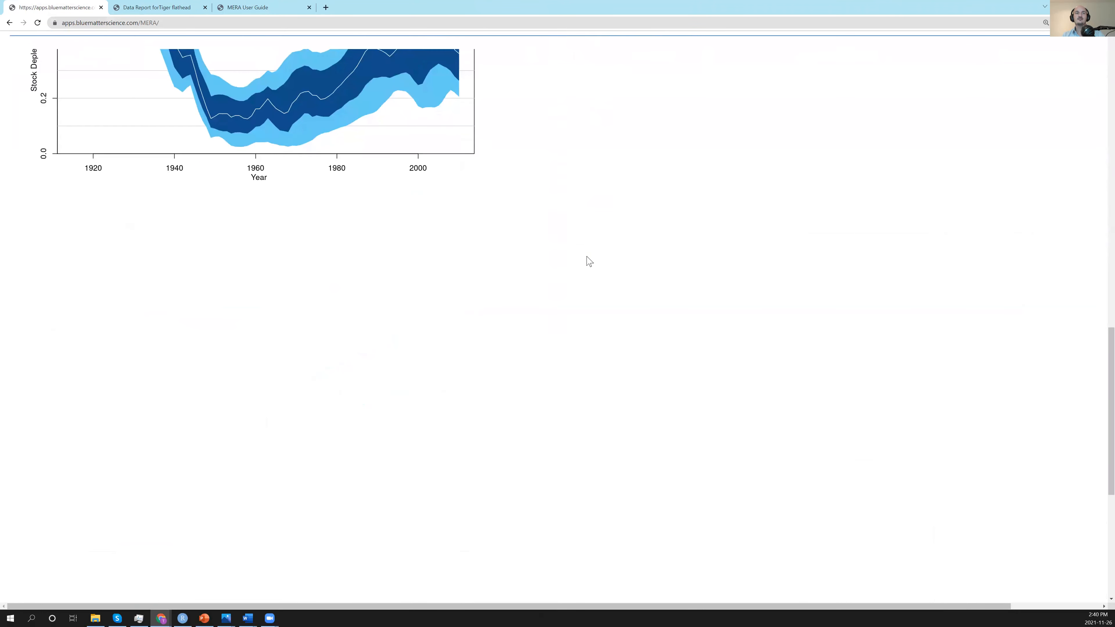
scroll(671, 303, "down", 5)
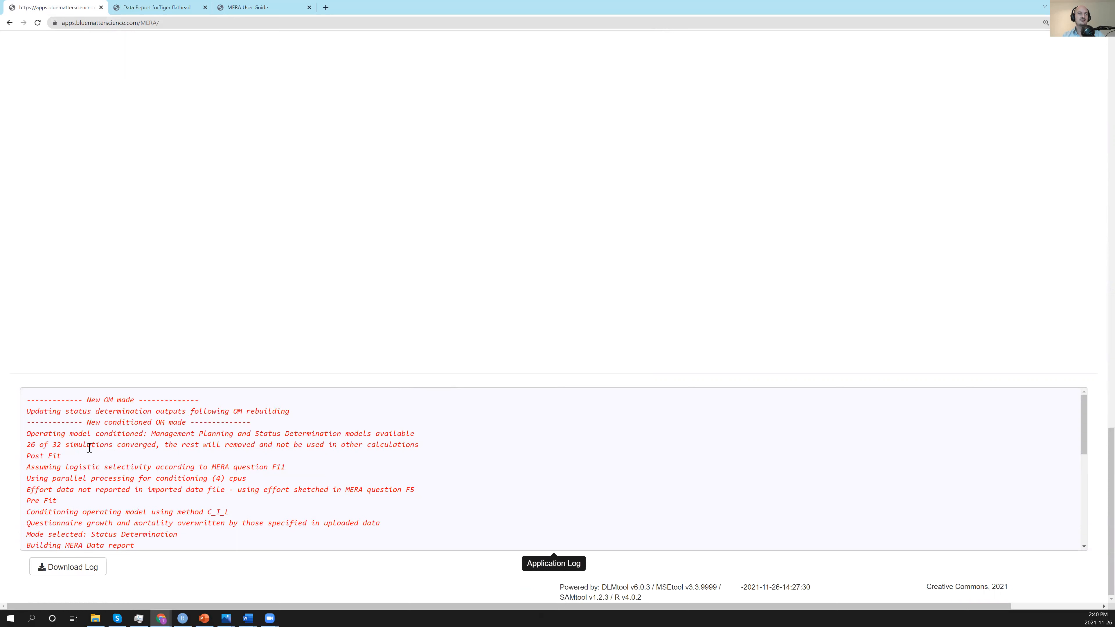
left_click_drag(160, 444, 26, 445)
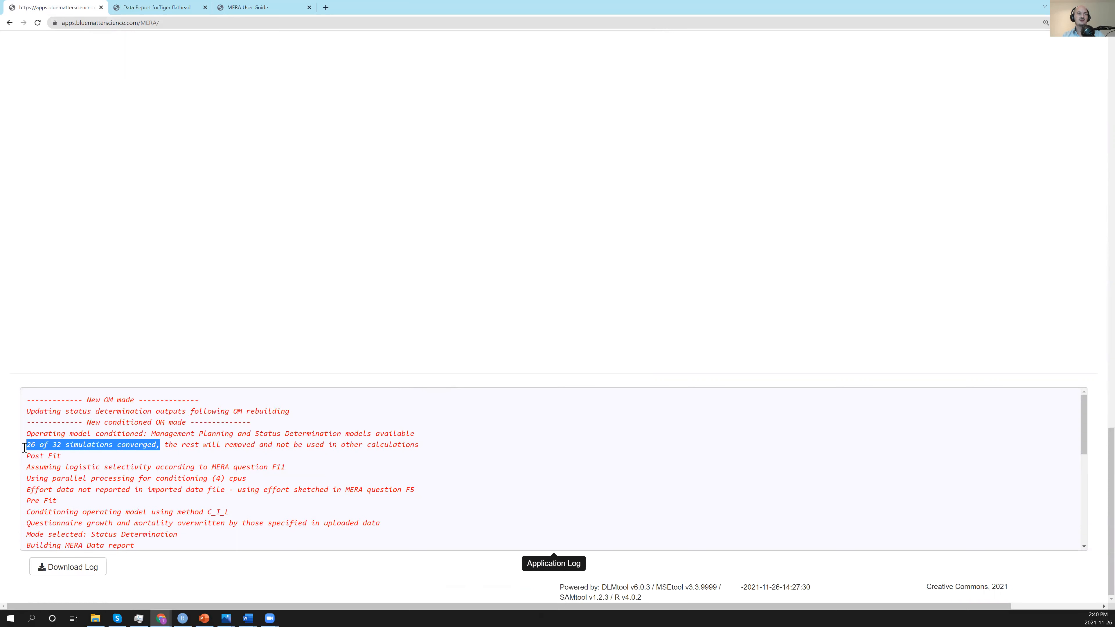
left_click(174, 444)
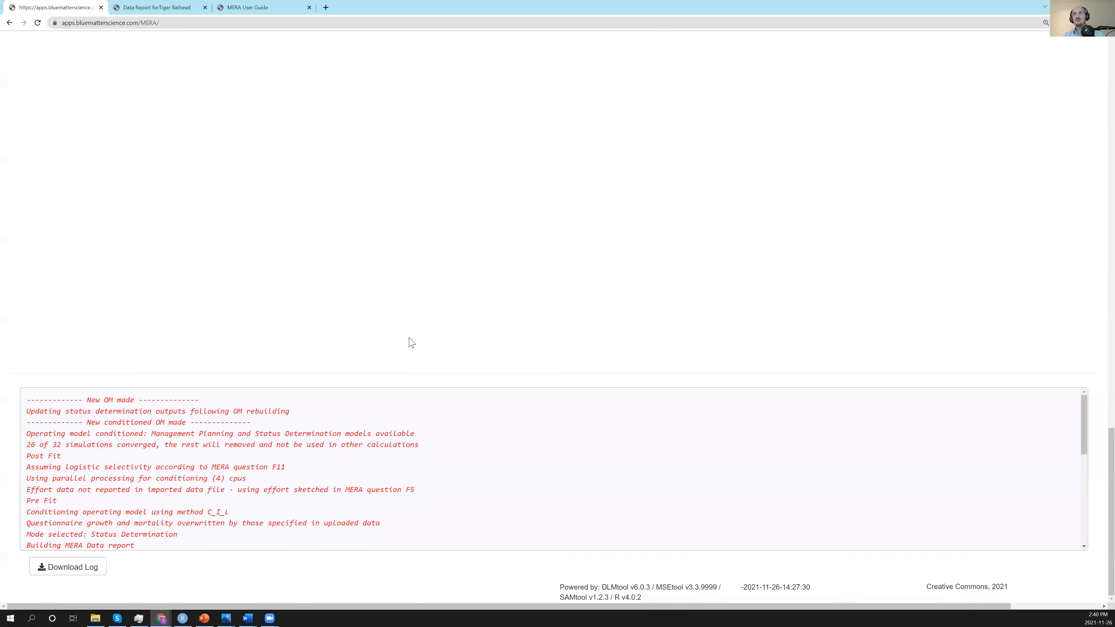
Download and open the Model fitting (Status Determination / OM Conditioning) report and show its RCM output.
left_click_drag(1110, 453, 1099, 62)
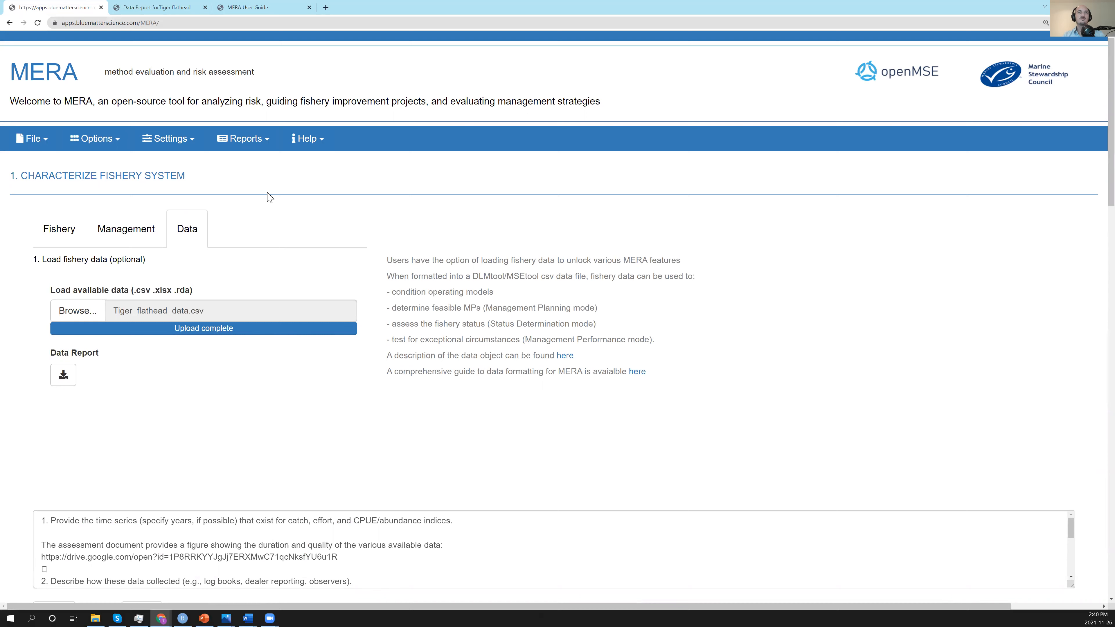
left_click(265, 150)
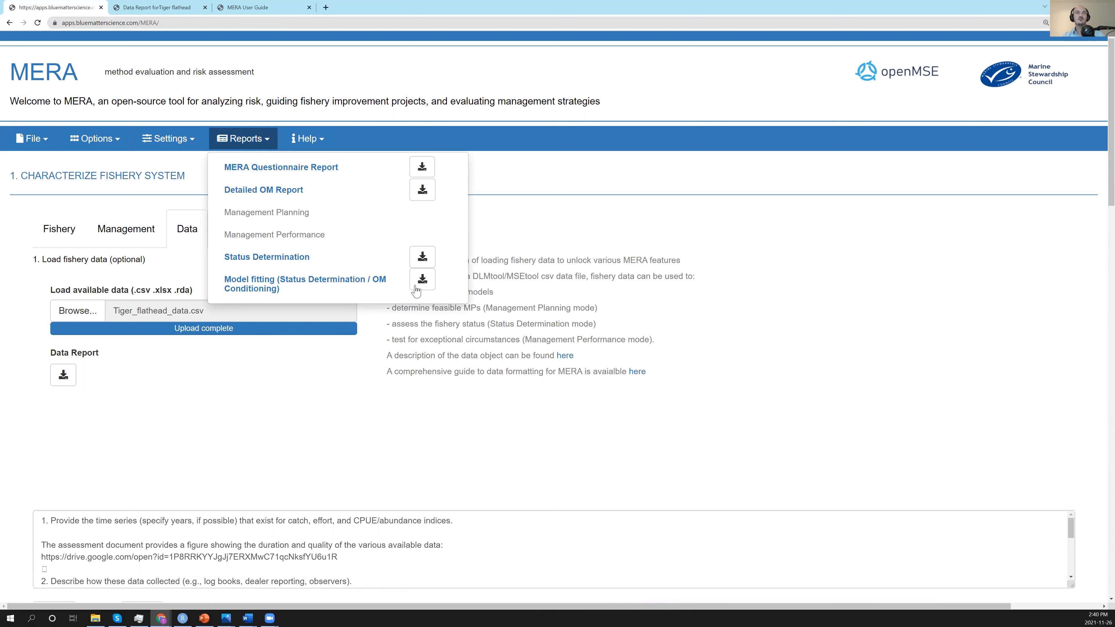
left_click(433, 284)
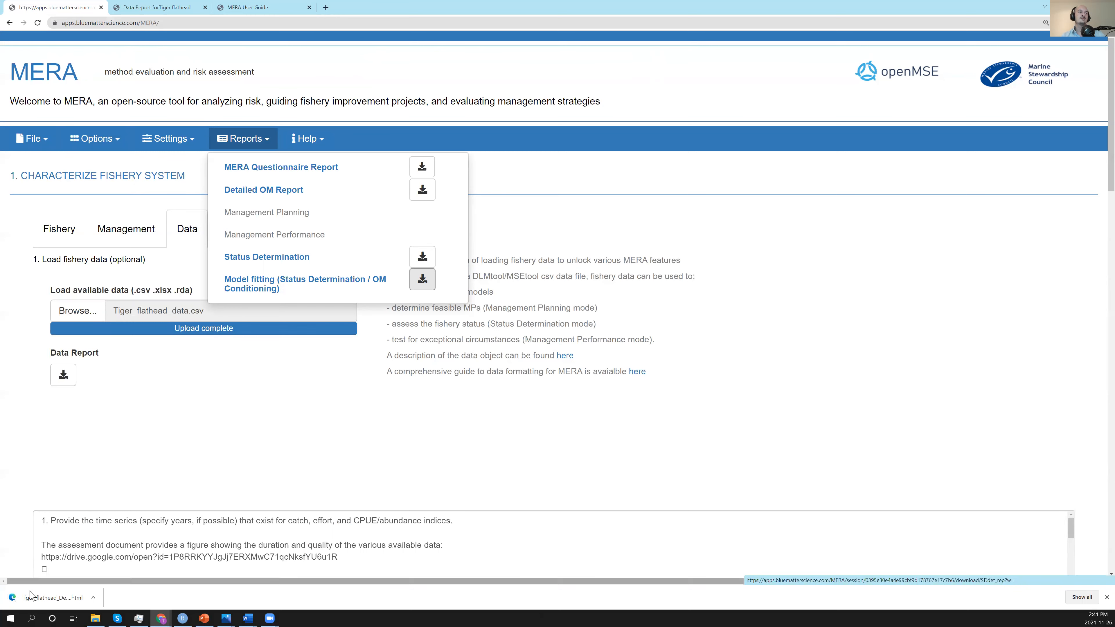
left_click(65, 590)
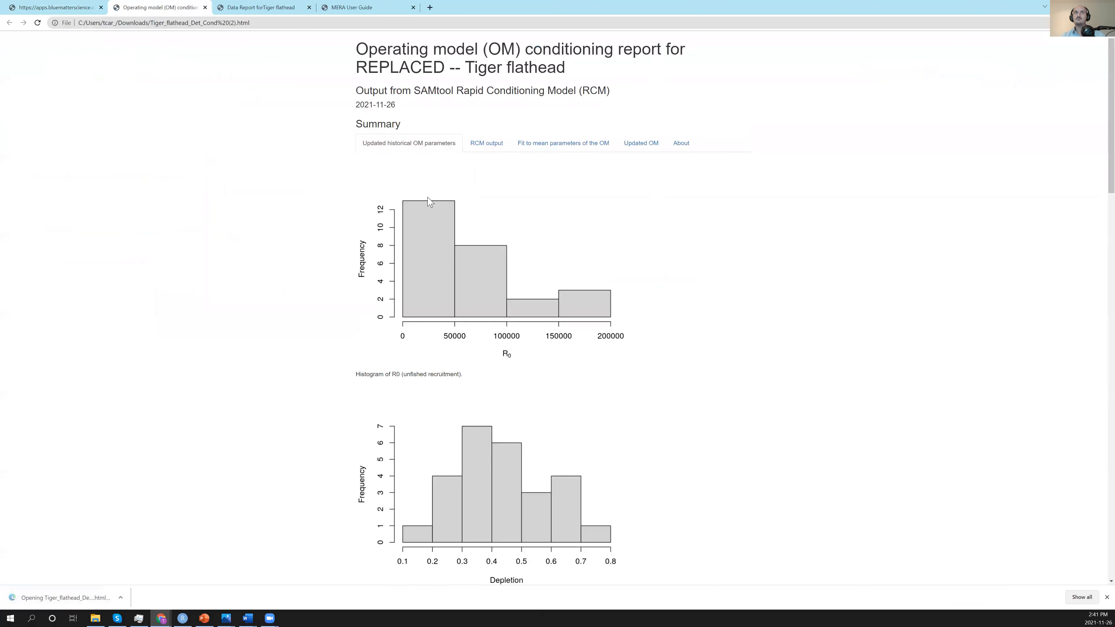
left_click(497, 150)
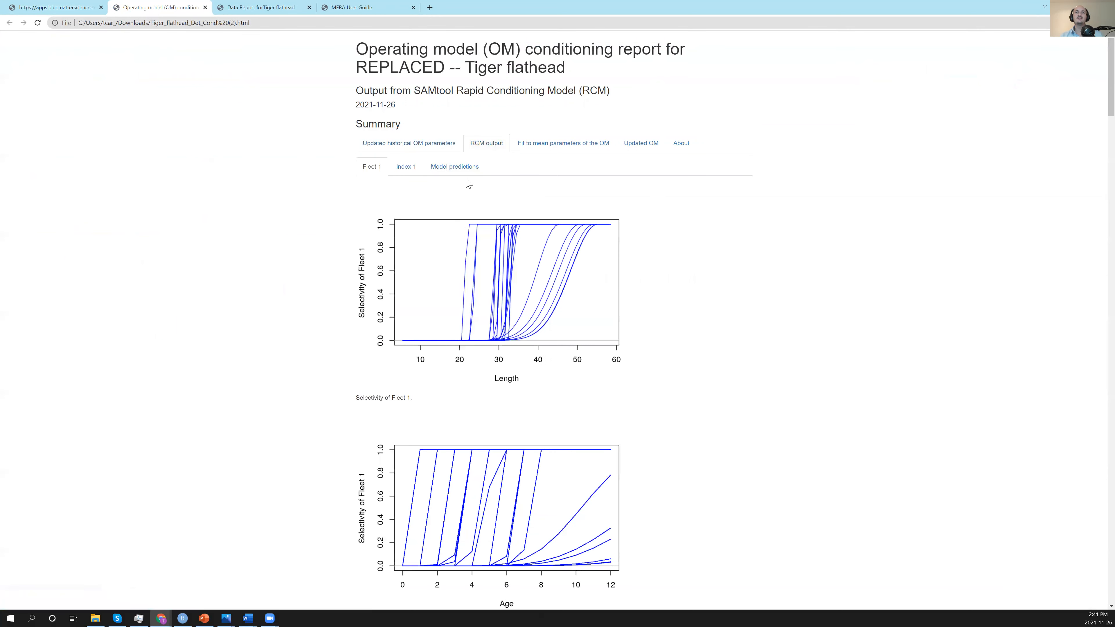
Review the updated historical OM parameter plots, from unfished recruitment and depletion through recruitment deviations, apical F and selectivity.
left_click(428, 144)
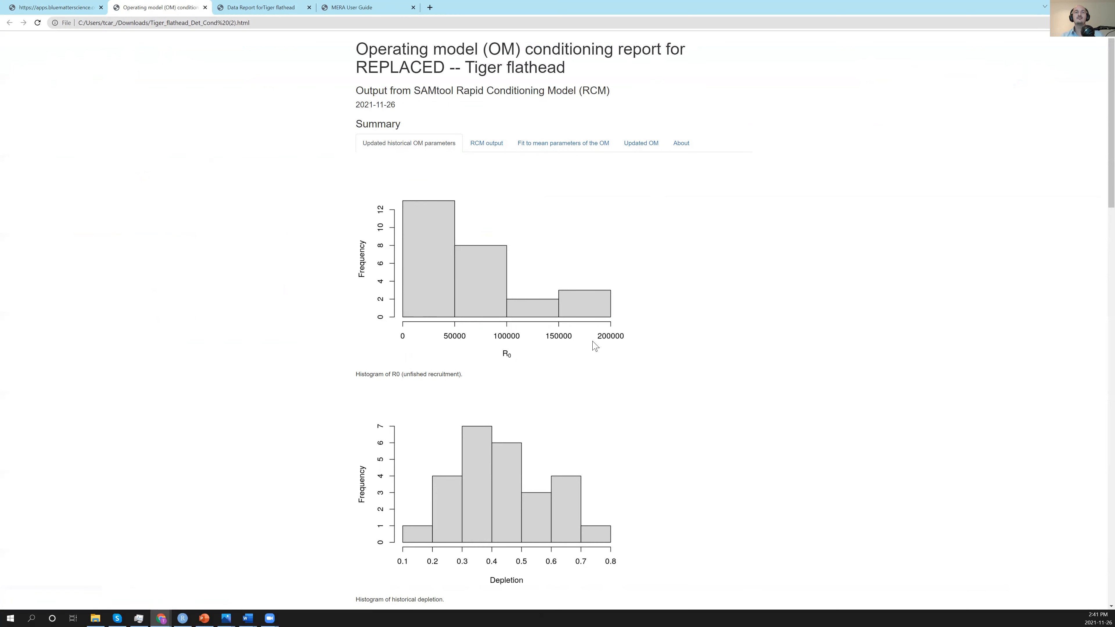
scroll(599, 340, "down", 4)
scroll(604, 336, "down", 8)
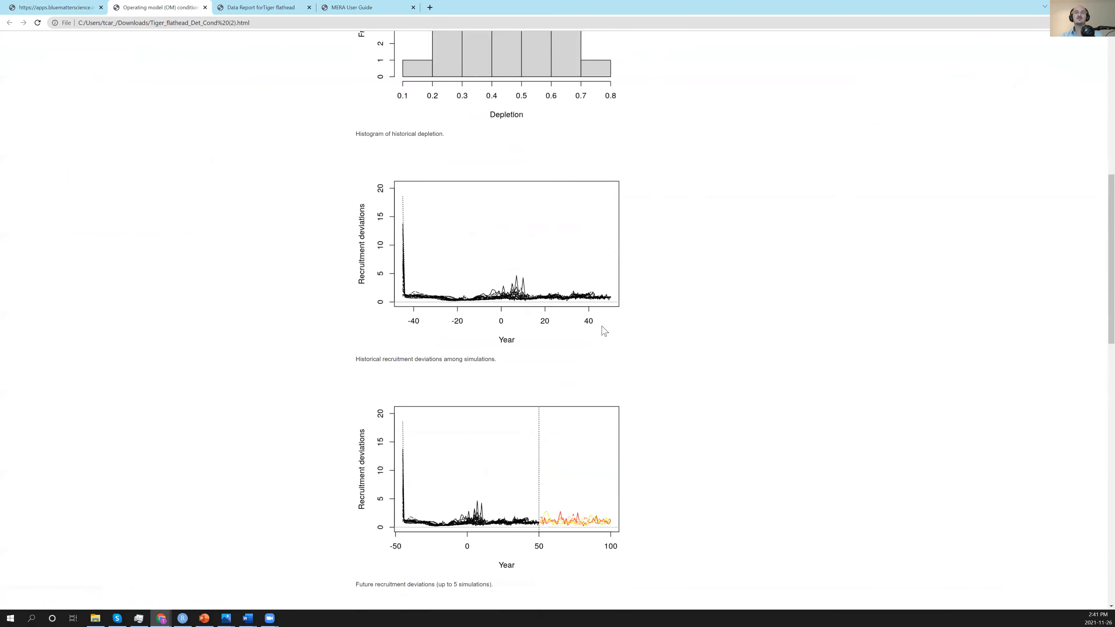
scroll(594, 320, "down", 12)
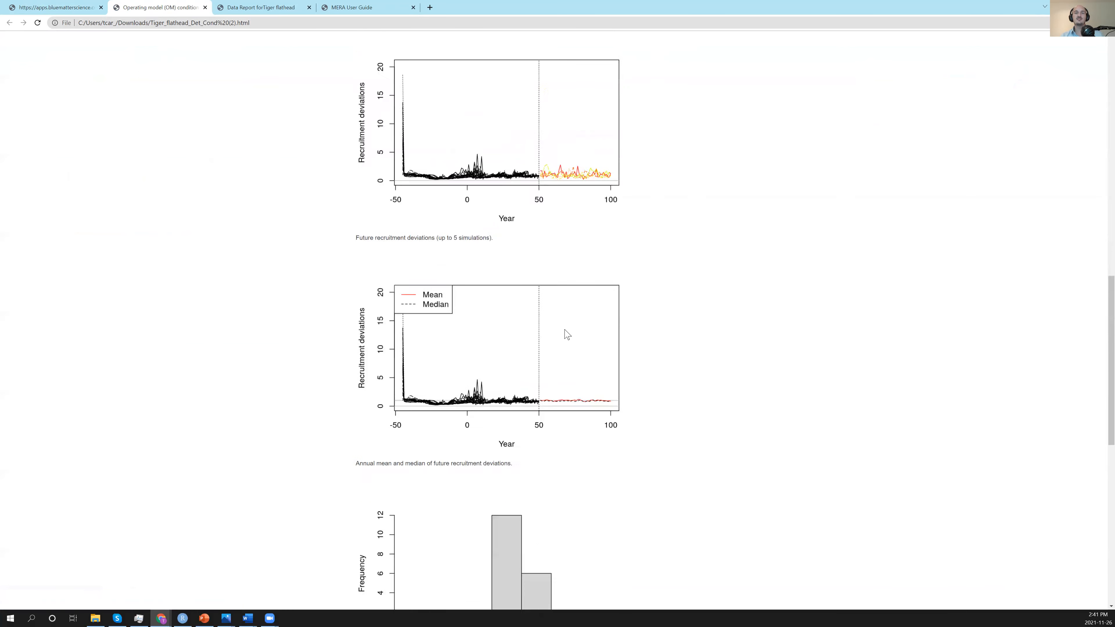
scroll(566, 334, "down", 2)
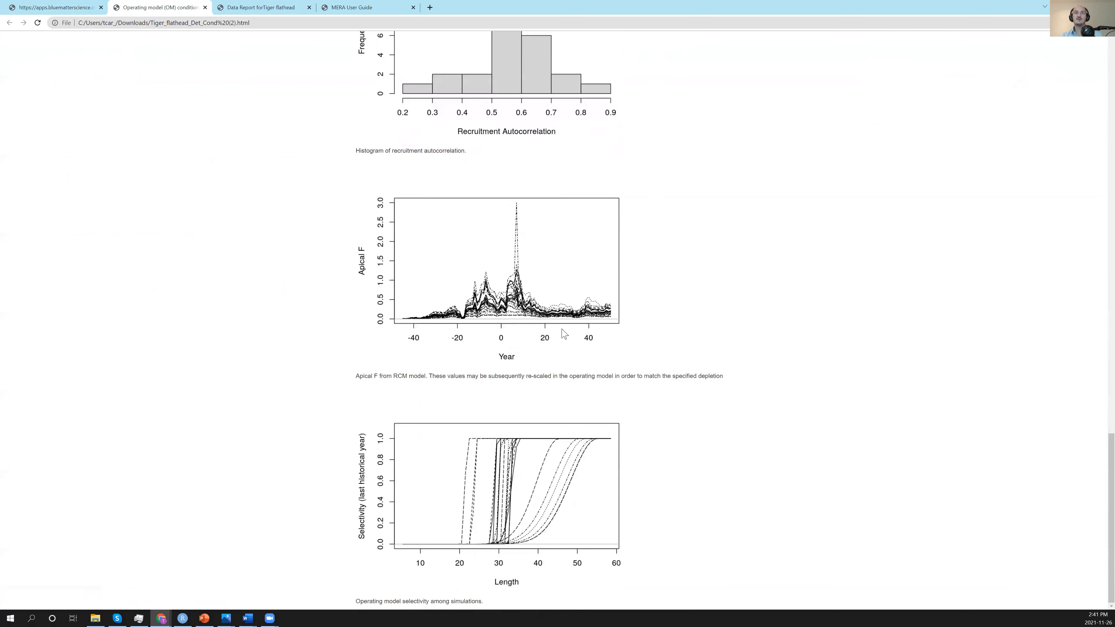
scroll(564, 330, "up", 20)
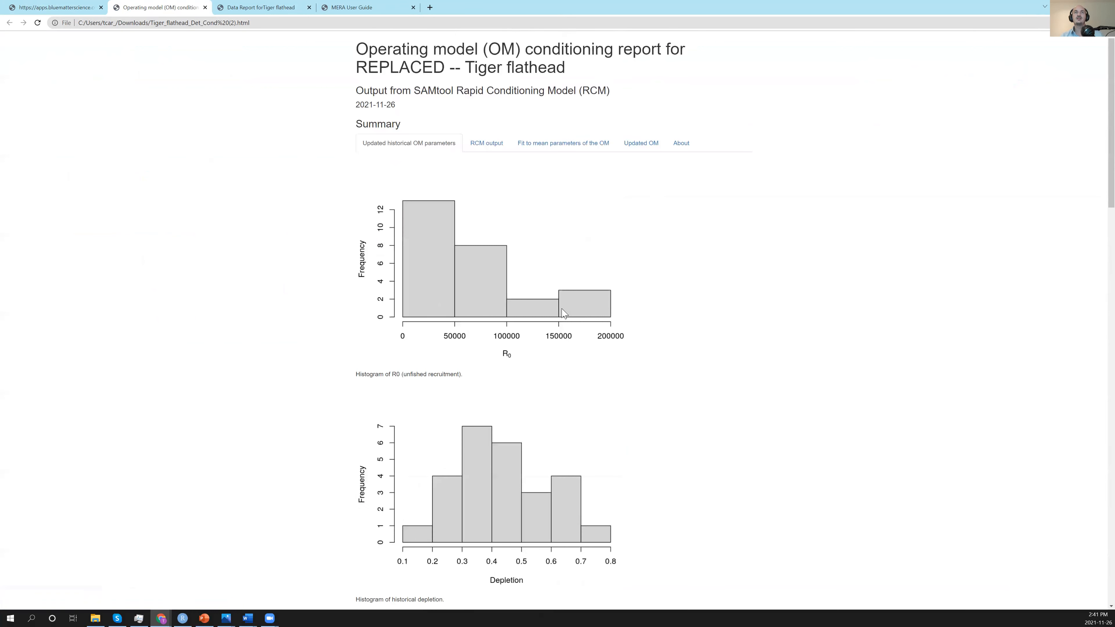
Examine the RCM output plots for Fleet 1, covering selectivity, fishing mortality and observed versus predicted catch.
left_click(488, 151)
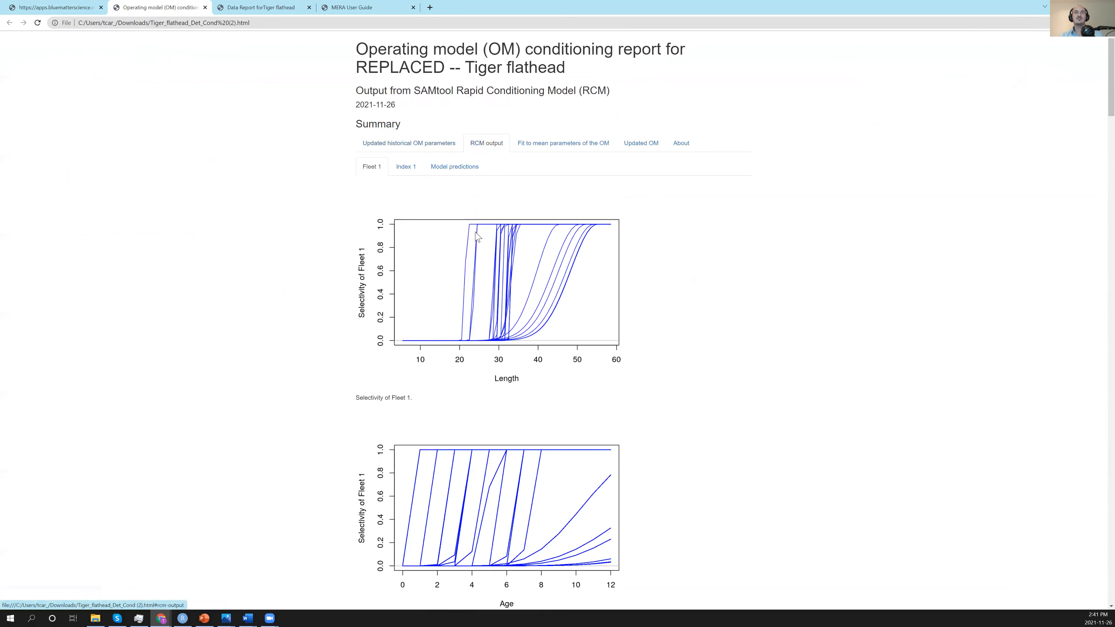
scroll(522, 483, "down", 6)
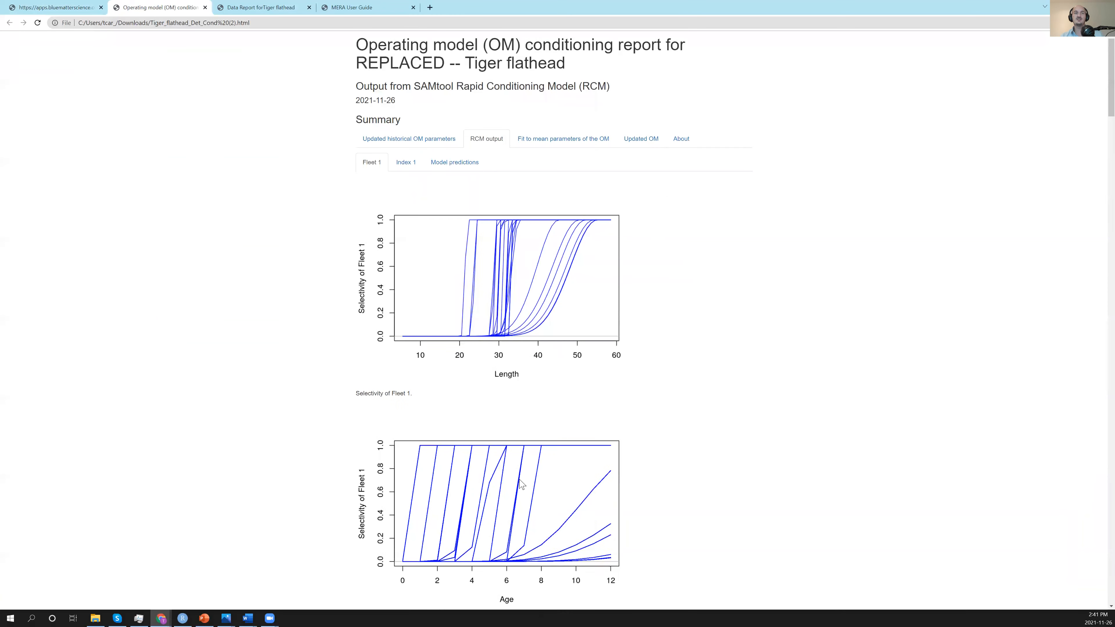
scroll(524, 471, "down", 1)
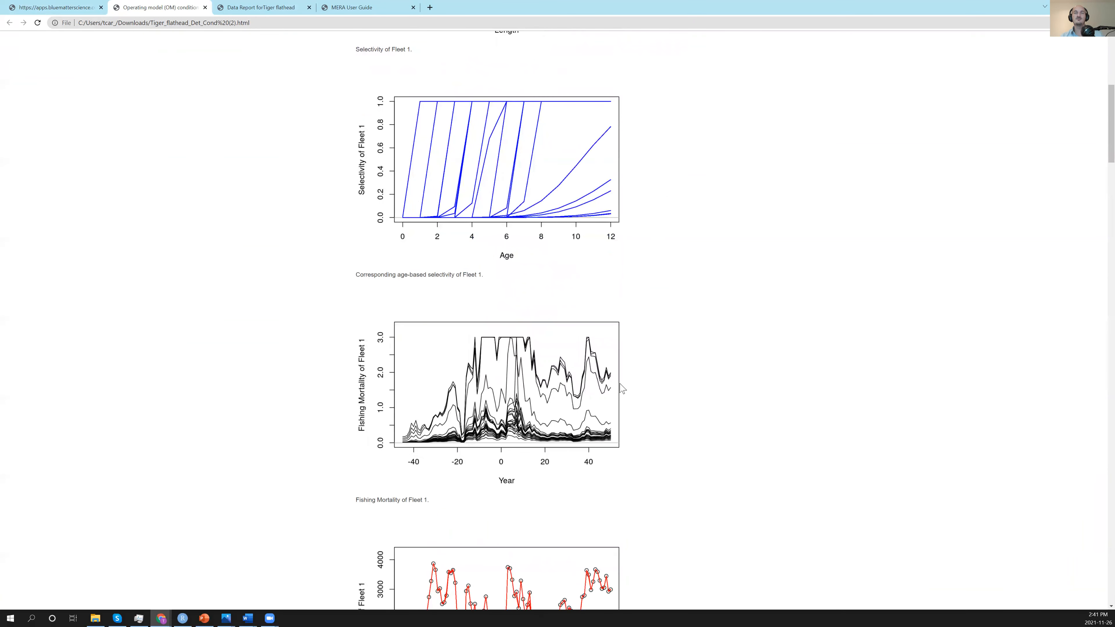
scroll(571, 448, "down", 3)
scroll(567, 448, "down", 2)
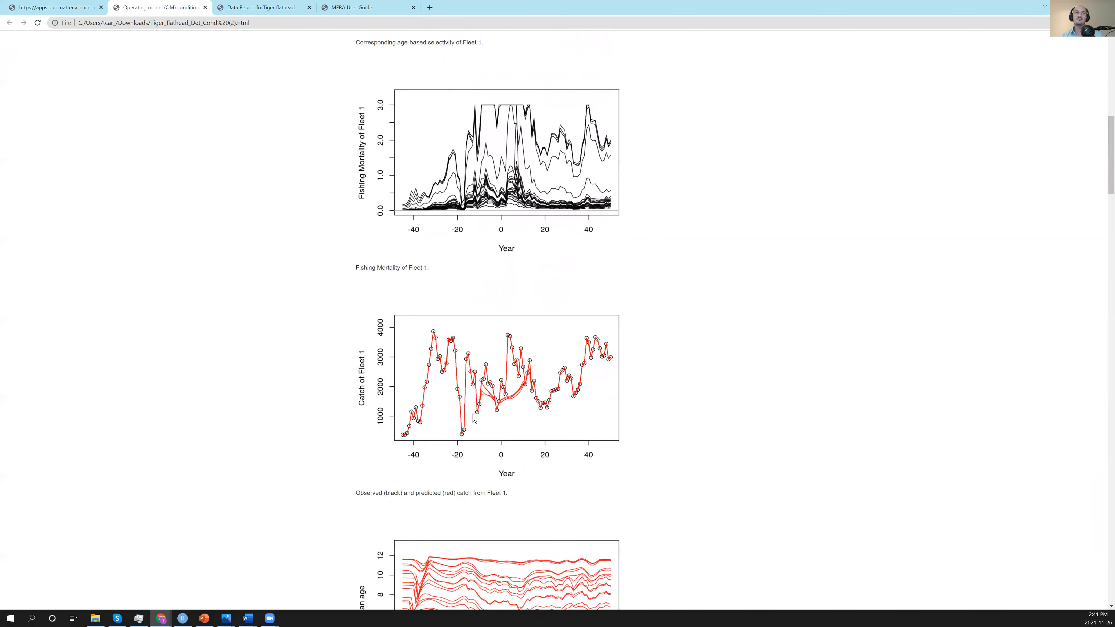
scroll(476, 416, "up", 12)
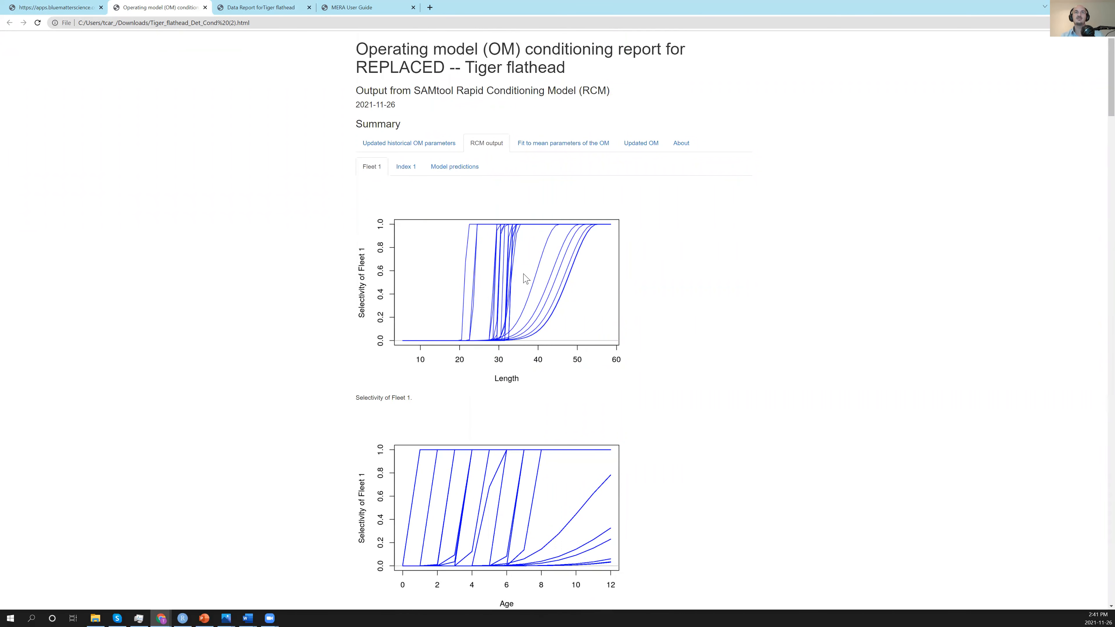
Examine the RCM output for Index 1, comparing observed and predicted index values with their confidence intervals.
left_click(405, 166)
scroll(511, 282, "down", 1)
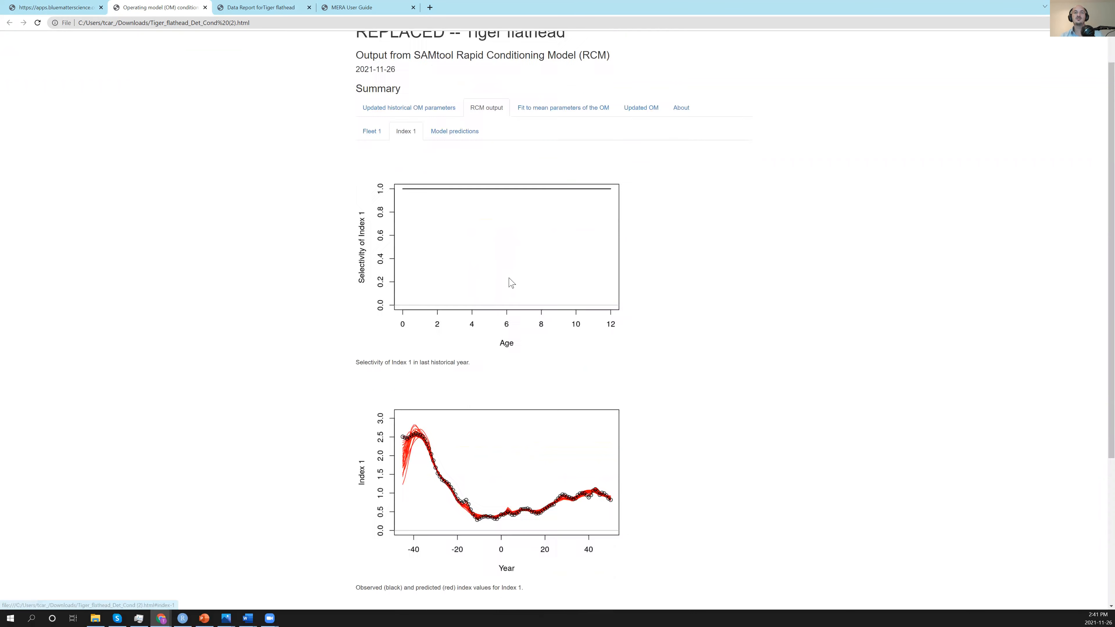
scroll(510, 282, "down", 2)
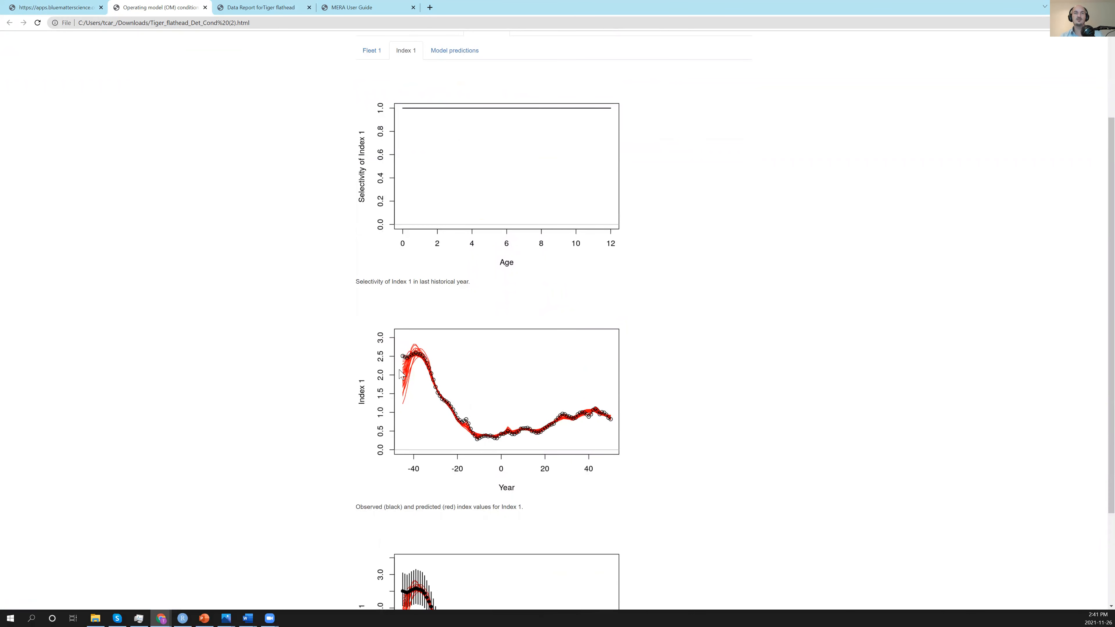
scroll(608, 420, "down", 1)
scroll(605, 417, "down", 3)
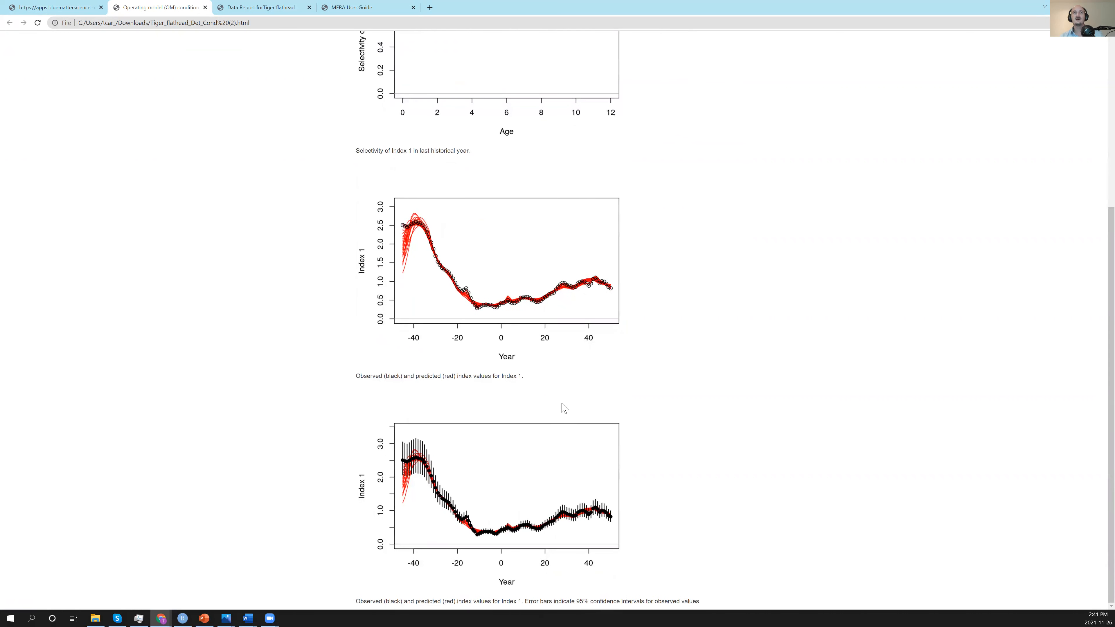
scroll(563, 395, "up", 6)
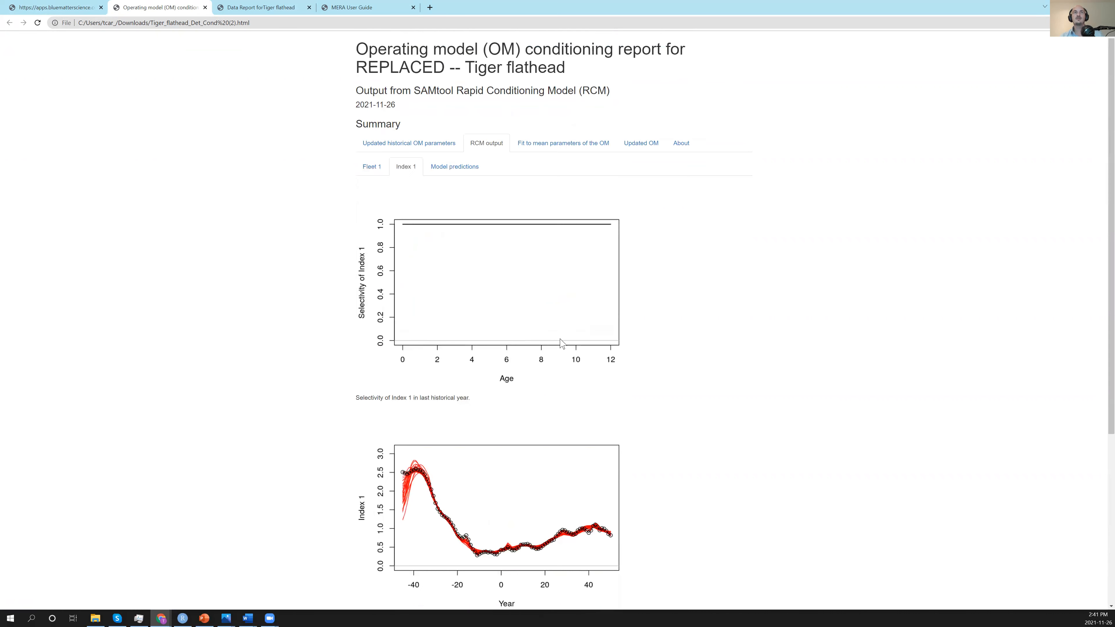
Examine the RCM model predictions of recruitment, spawning biomass and spawning depletion among all simulations.
left_click(441, 178)
scroll(486, 304, "down", 10)
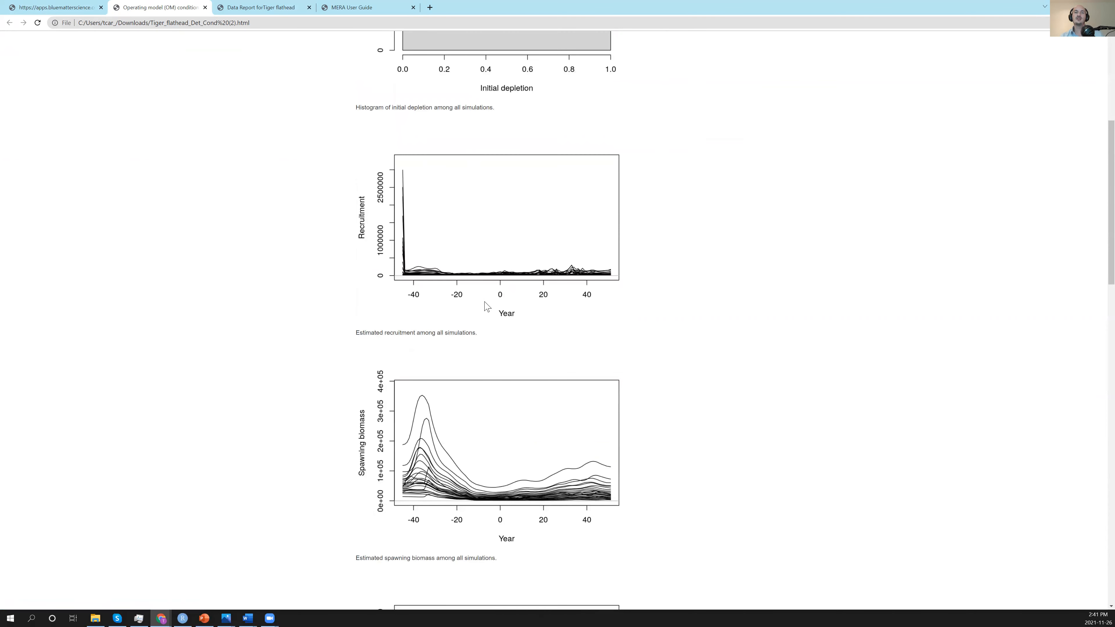
scroll(421, 392, "down", 3)
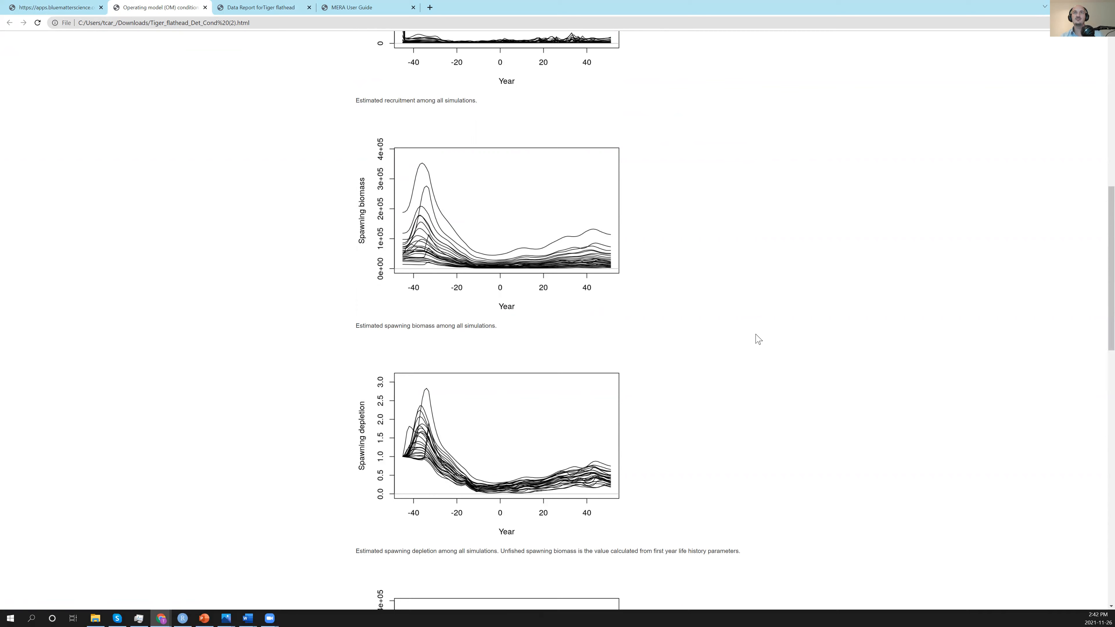
scroll(755, 336, "up", 12)
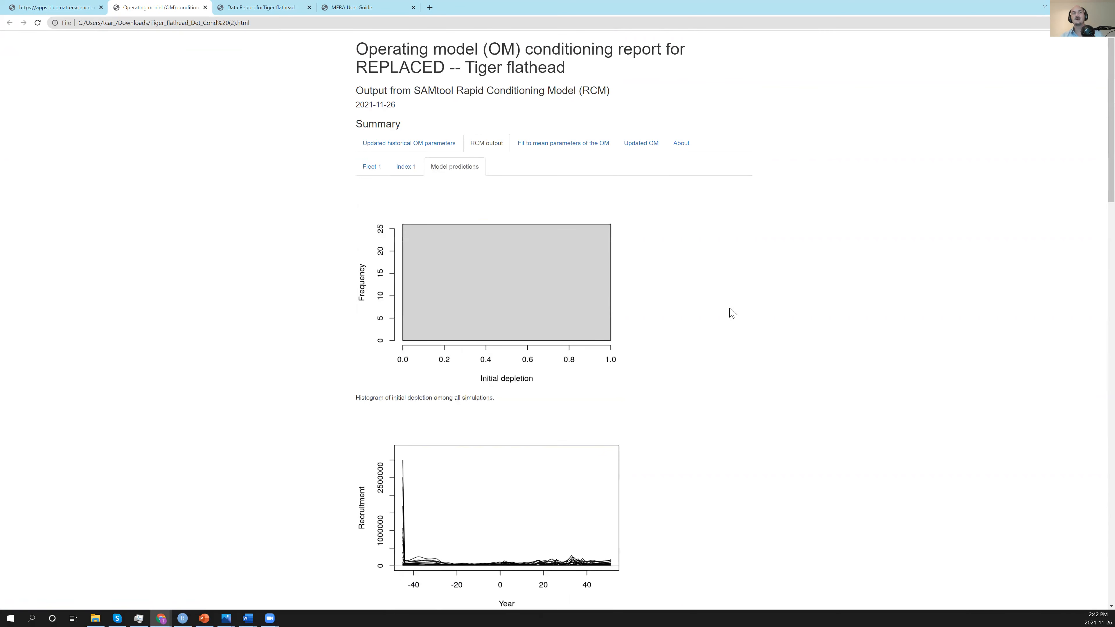
Show the fit to the mean OM parameters and examine its RCM estimates, catch series and index fit.
left_click(569, 144)
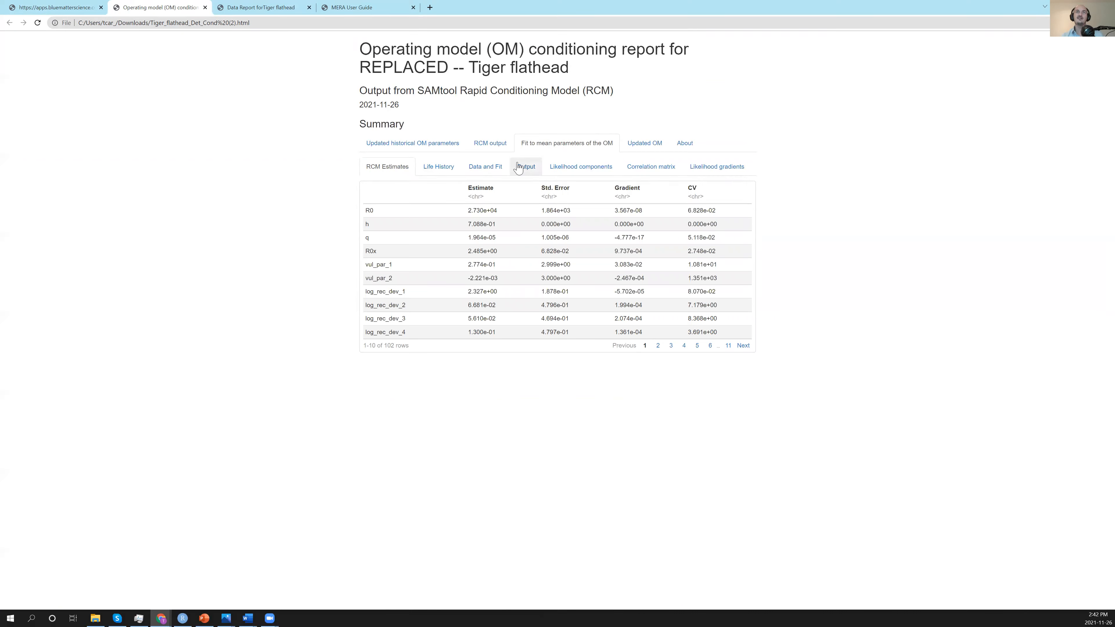
left_click(497, 169)
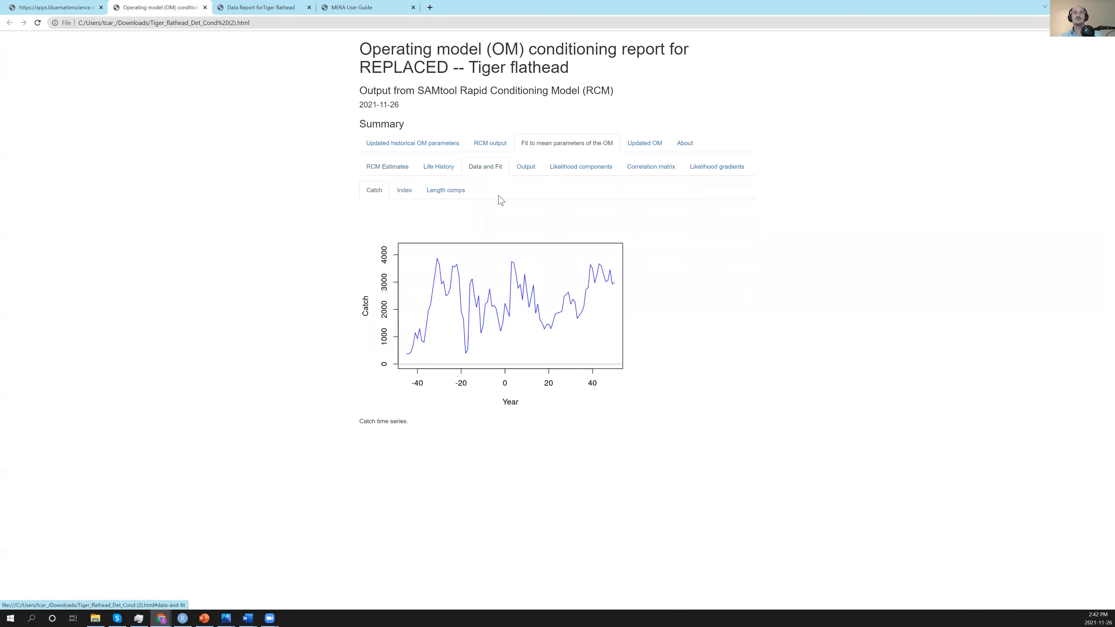
left_click(409, 193)
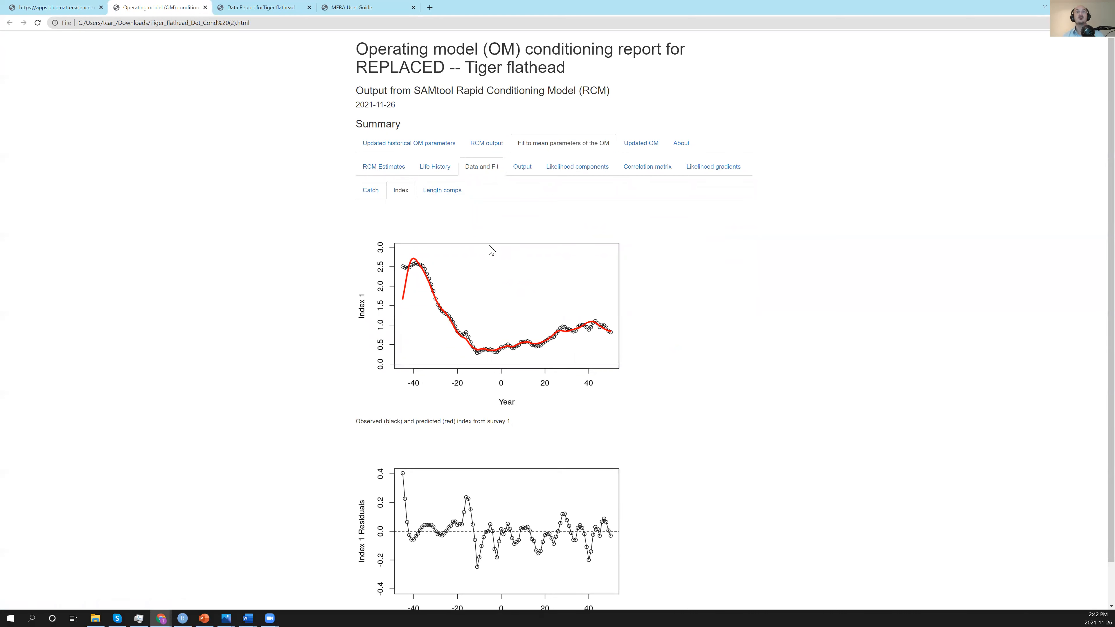
Check the likelihood components, correlation matrix and likelihood gradients of the fit to the mean OM parameters.
left_click(570, 174)
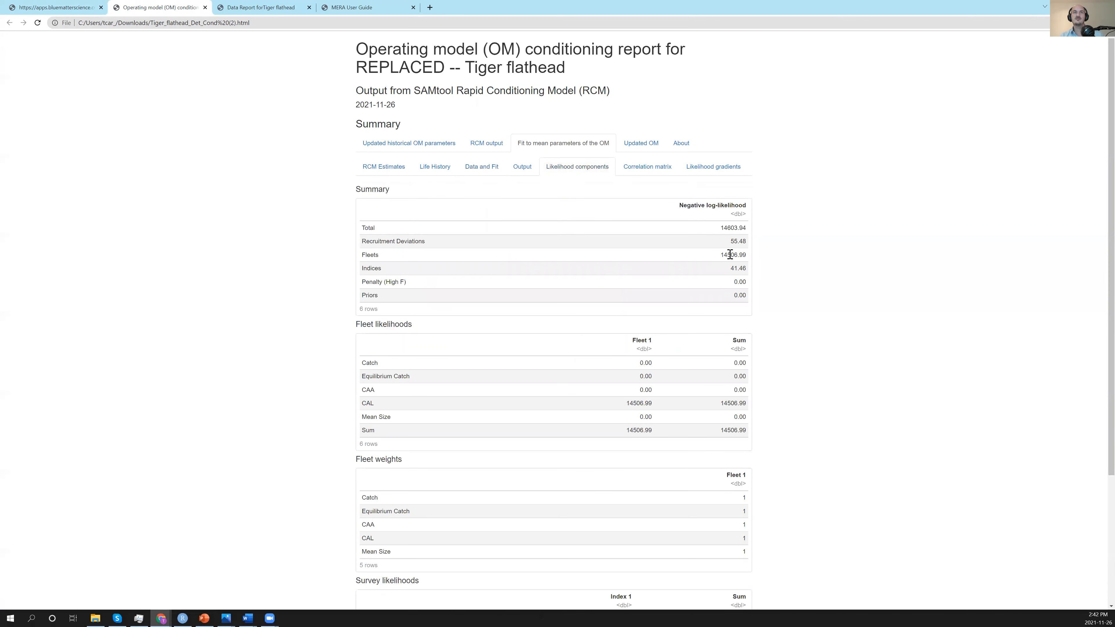
left_click(660, 169)
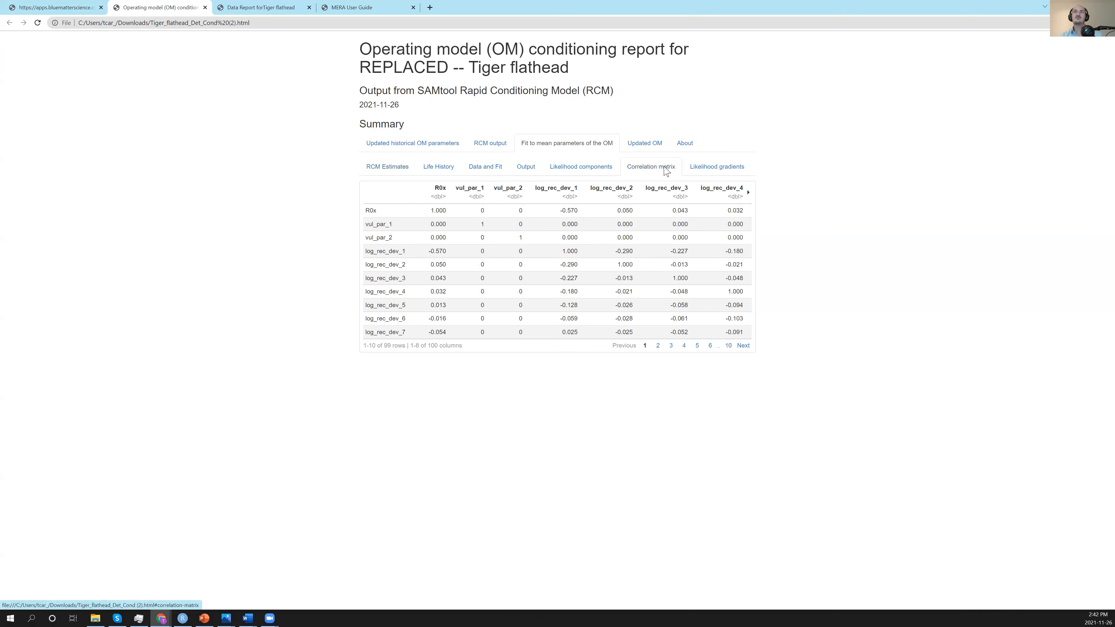
left_click(700, 171)
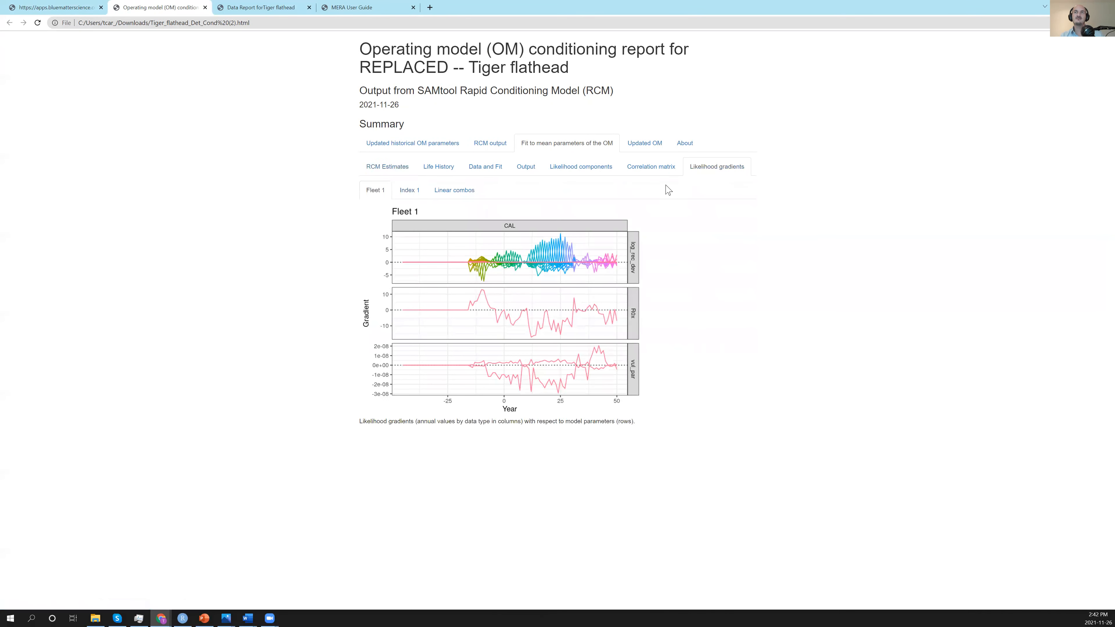
Examine the observed and predicted Fleet 1 length compositions and their residuals in the mean-parameter fit.
left_click(487, 167)
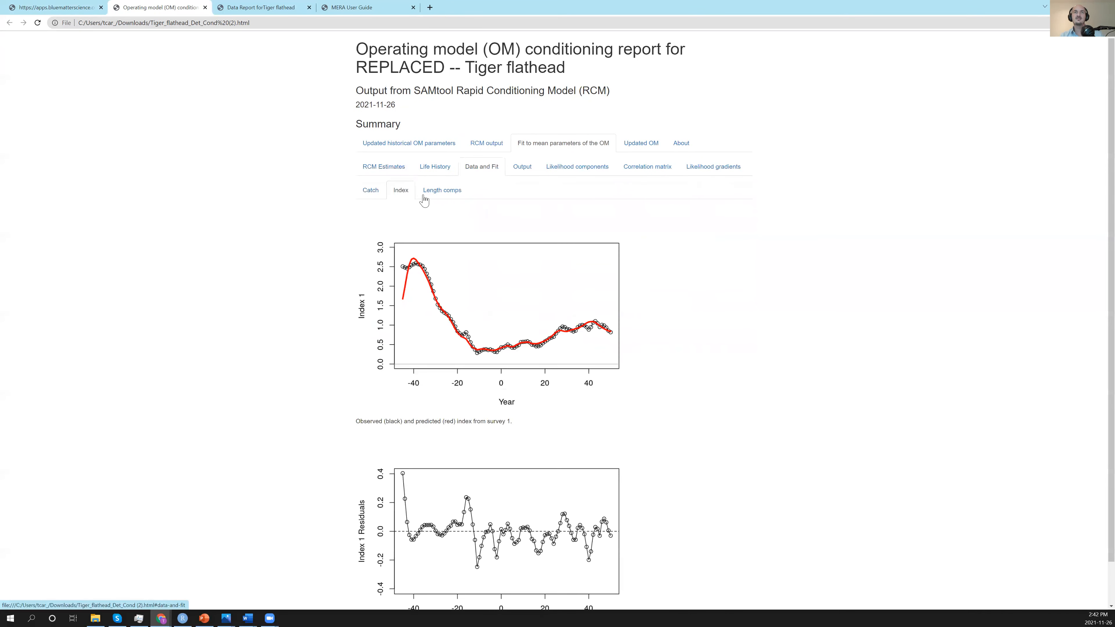
left_click(454, 193)
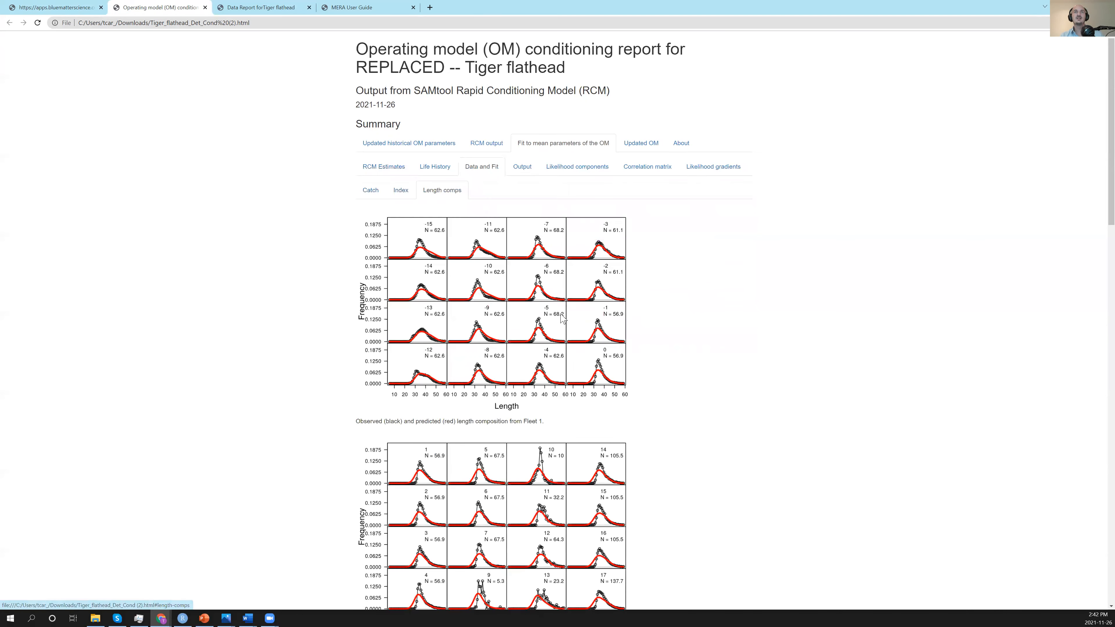
scroll(546, 348, "down", 10)
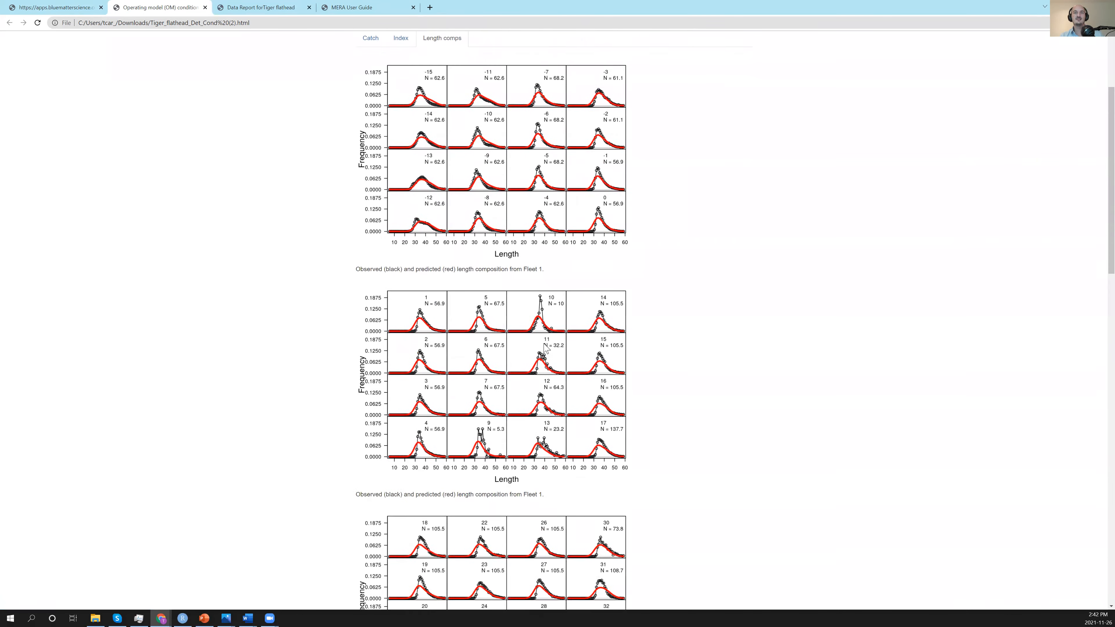
scroll(546, 348, "down", 5)
scroll(546, 347, "up", 6)
scroll(545, 347, "up", 3)
scroll(544, 347, "down", 5)
scroll(546, 351, "up", 2)
scroll(549, 358, "down", 1)
scroll(551, 359, "down", 10)
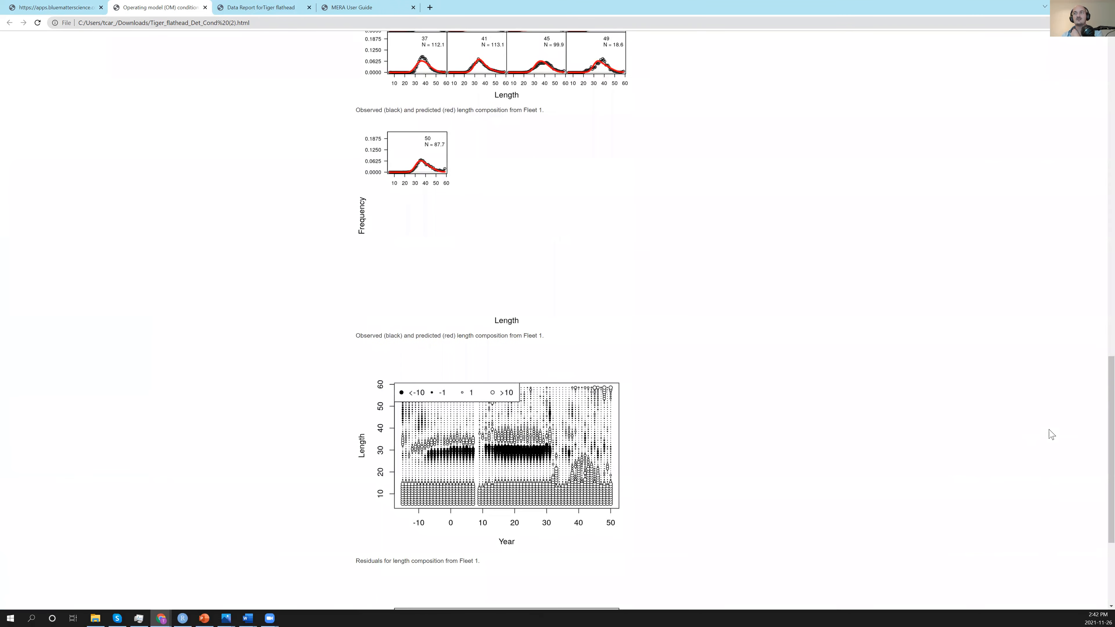
left_click_drag(1110, 382, 1100, 43)
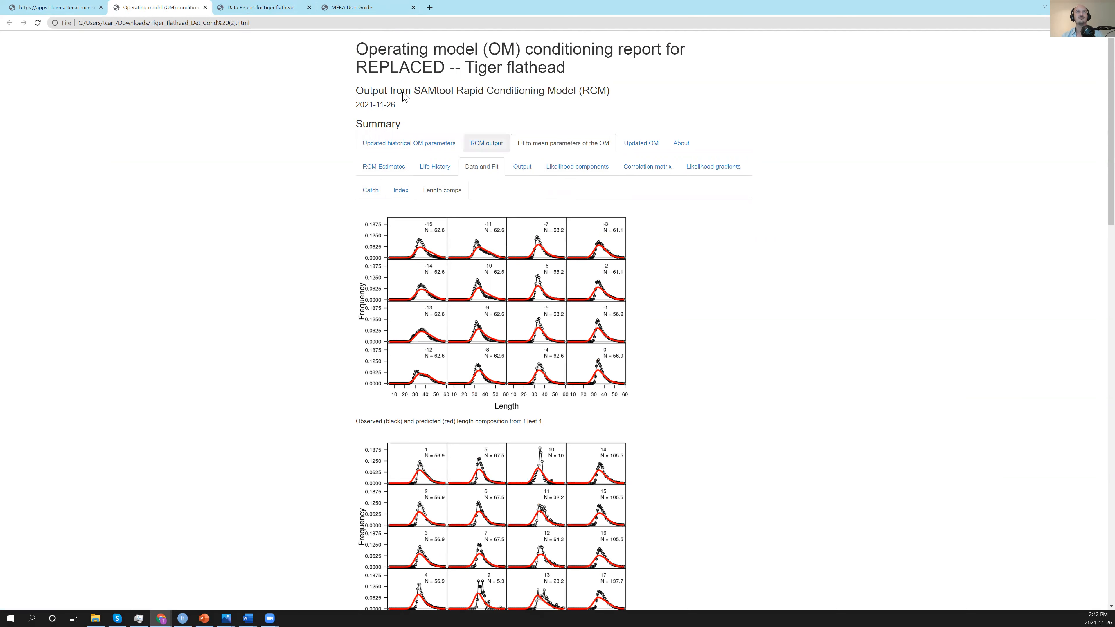
Return to the MERA application, close the report list and examine the estimated stock status box plot in the results.
left_click(70, 10)
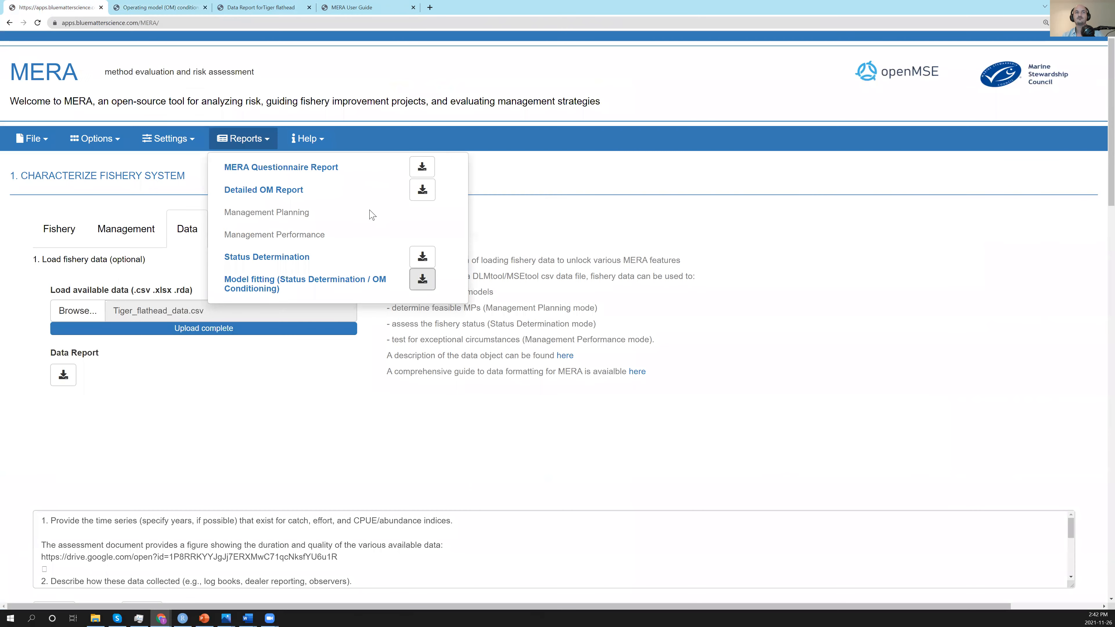
left_click(268, 407)
left_click(288, 405)
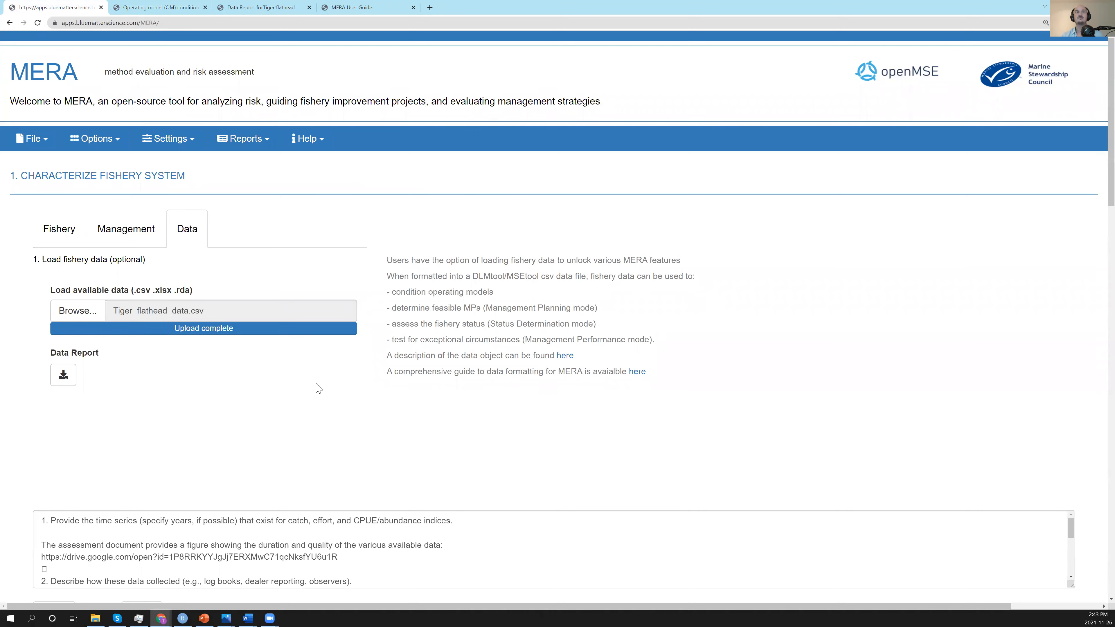
scroll(580, 306, "down", 3)
scroll(523, 252, "up", 3)
scroll(553, 249, "down", 12)
scroll(543, 237, "down", 8)
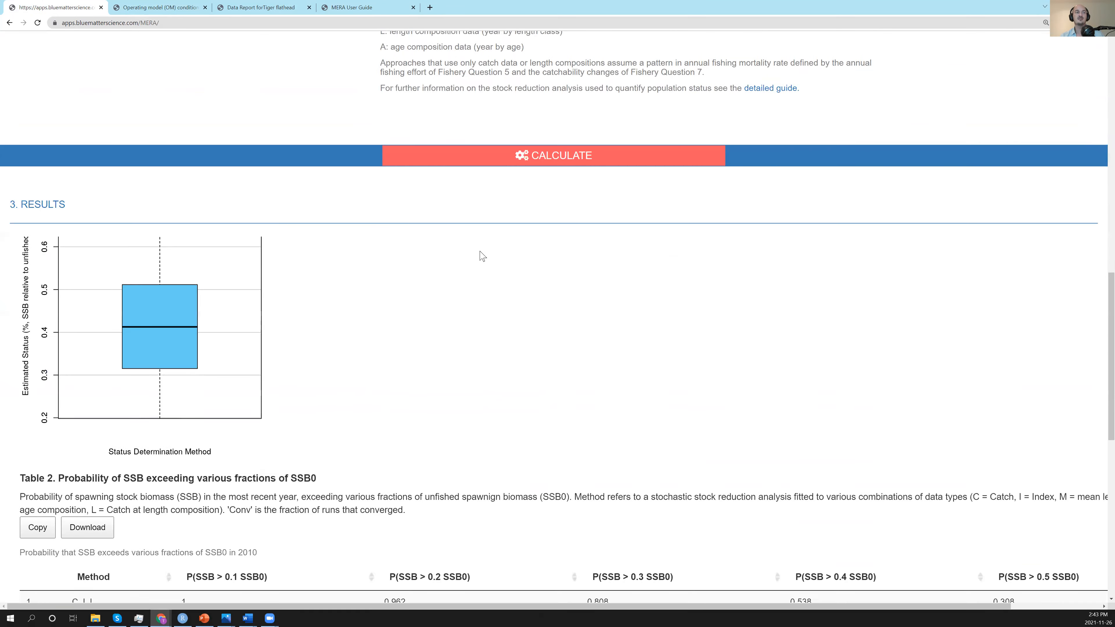
scroll(481, 255, "down", 2)
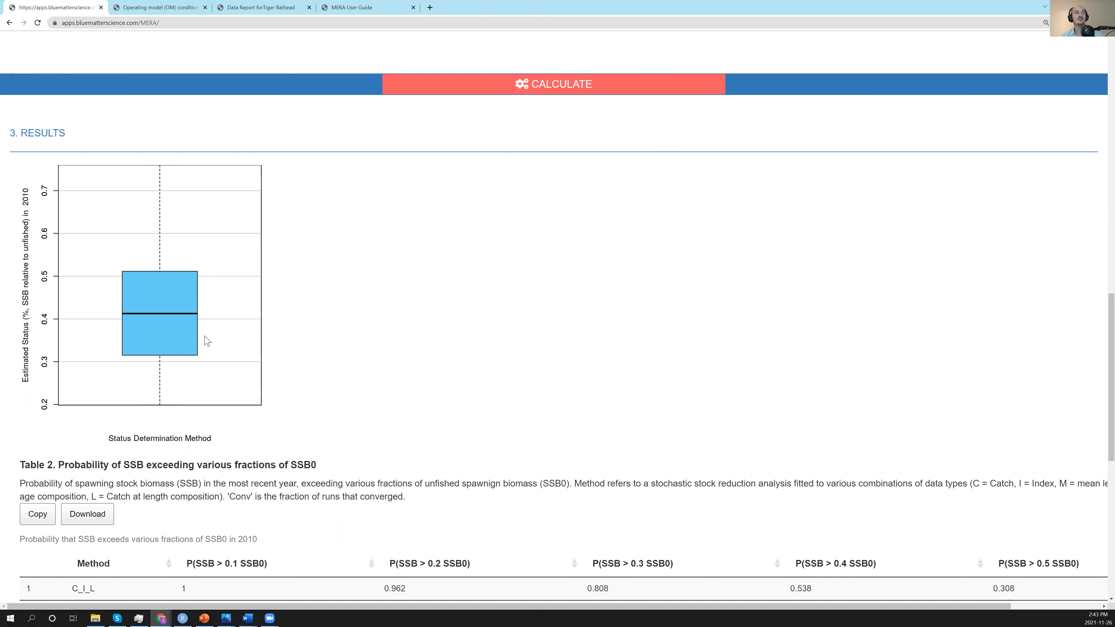
scroll(205, 334, "down", 1)
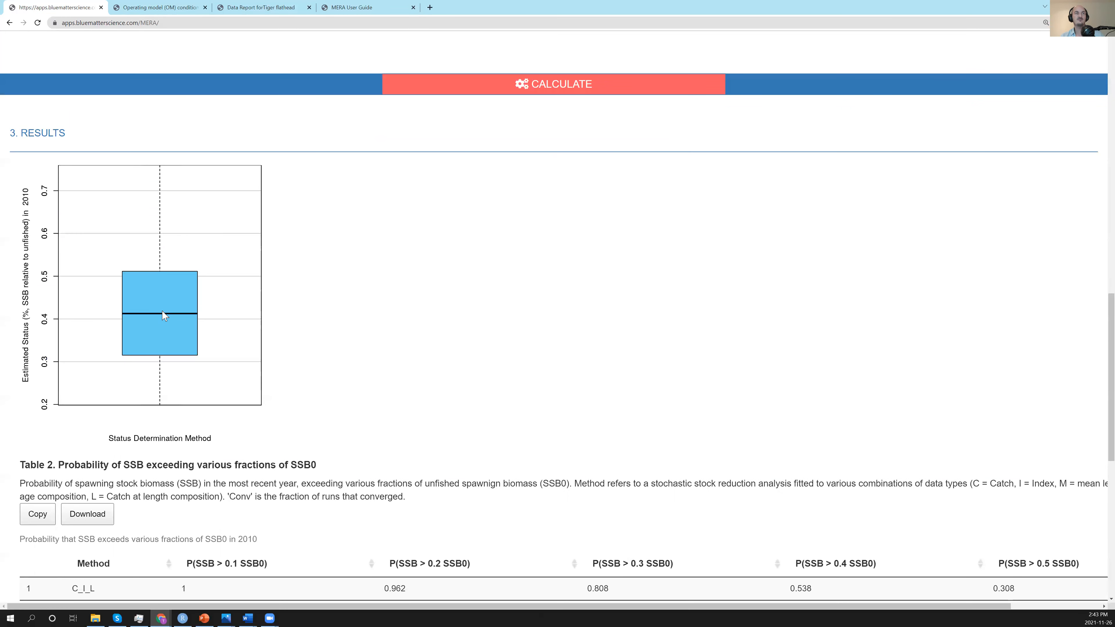
Examine Table 2 with the probabilities of SSB exceeding fractions of SSB0 and Figure 2 with the spawning stock depletion trend.
scroll(219, 332, "down", 4)
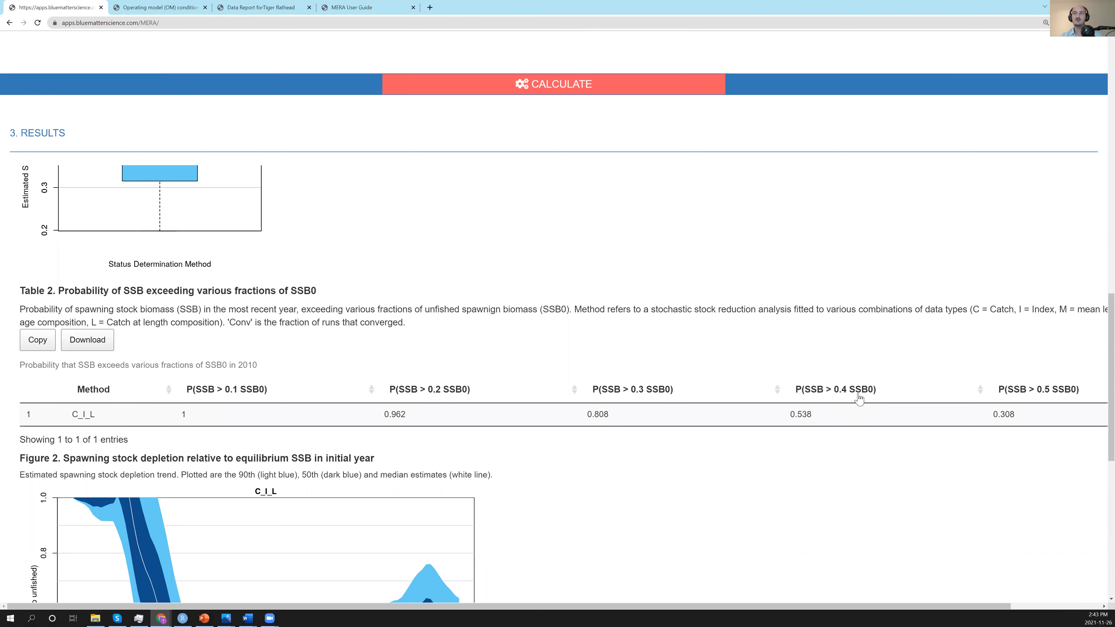
scroll(605, 308, "down", 3)
scroll(588, 297, "down", 5)
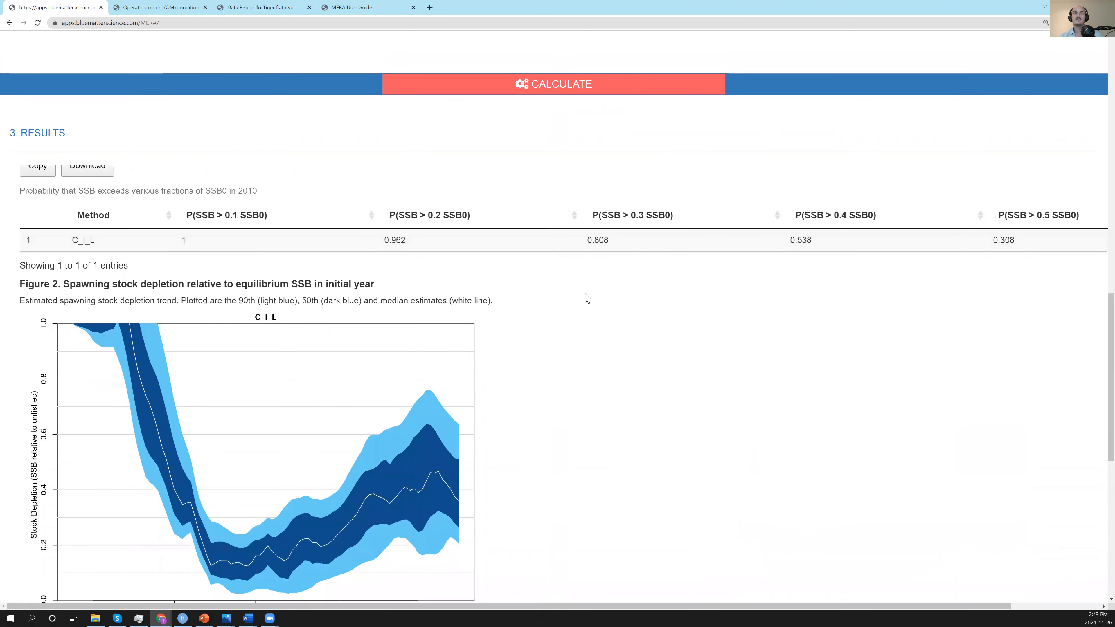
Compare the spawning stock depletion trend in Figure 2 with the Table 2 probabilities, the Figure 1 box plot and the Table 1 depletion estimates.
scroll(253, 381, "up", 2)
scroll(252, 381, "down", 2)
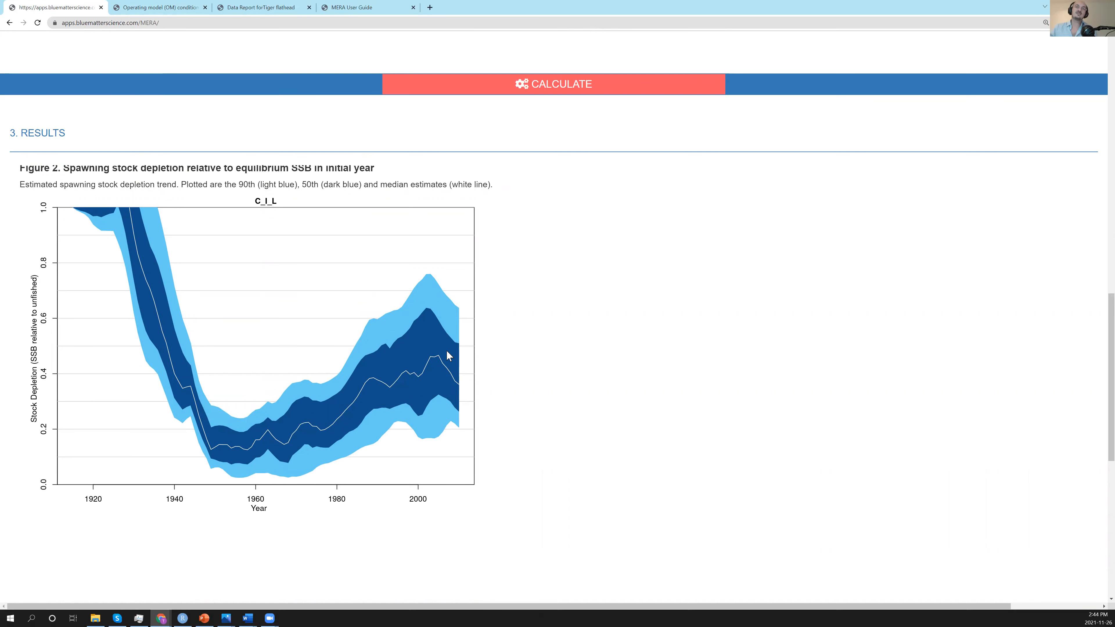
scroll(395, 333, "up", 10)
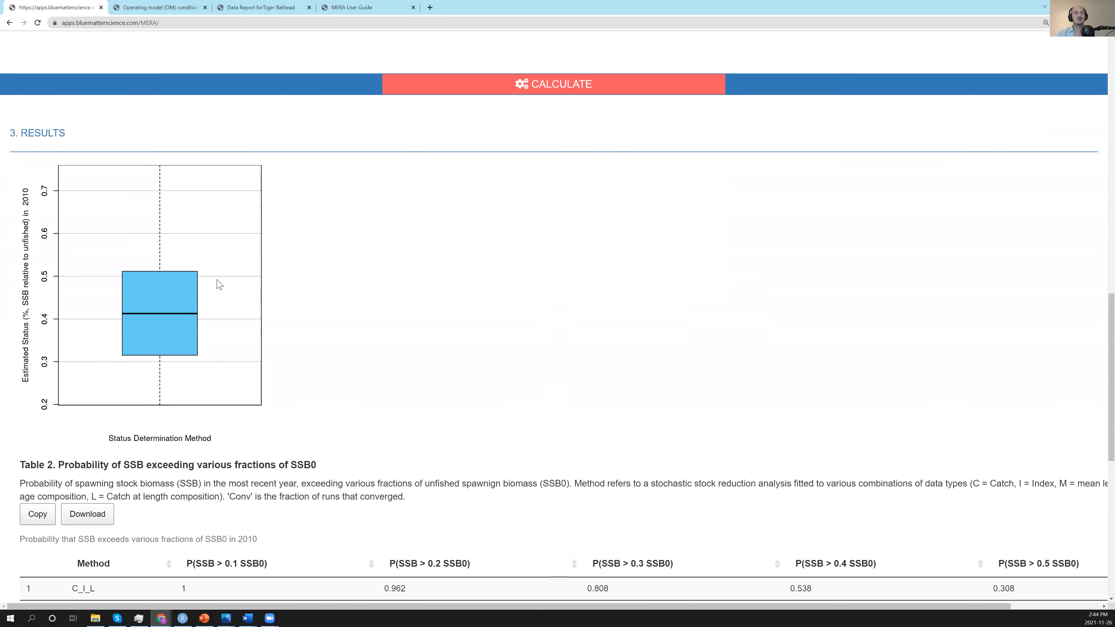
scroll(237, 333, "down", 8)
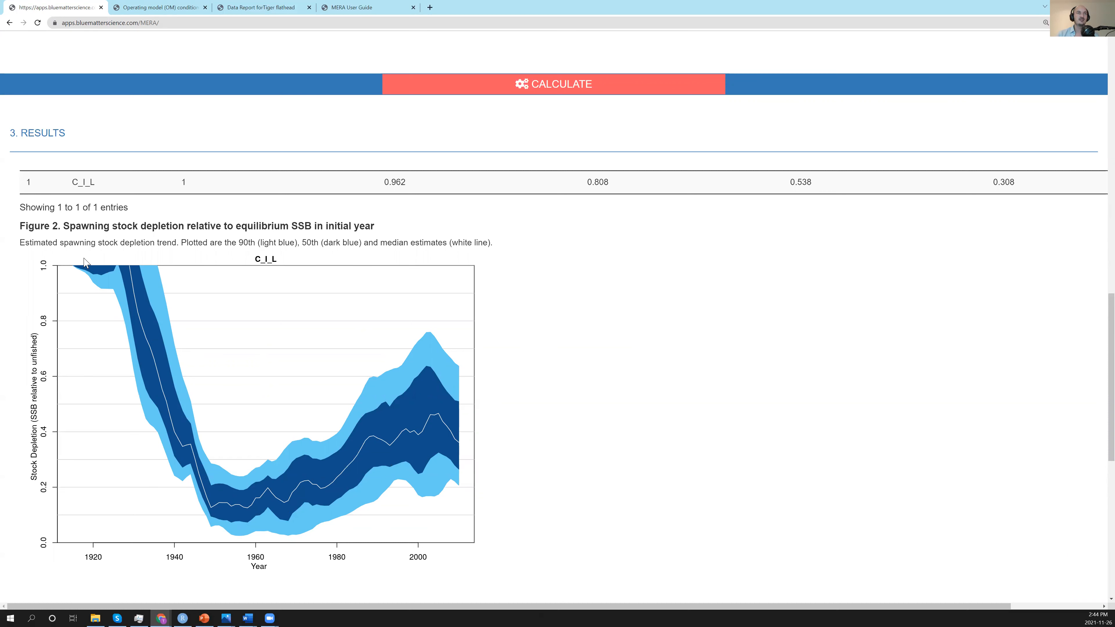
scroll(309, 397, "down", 3)
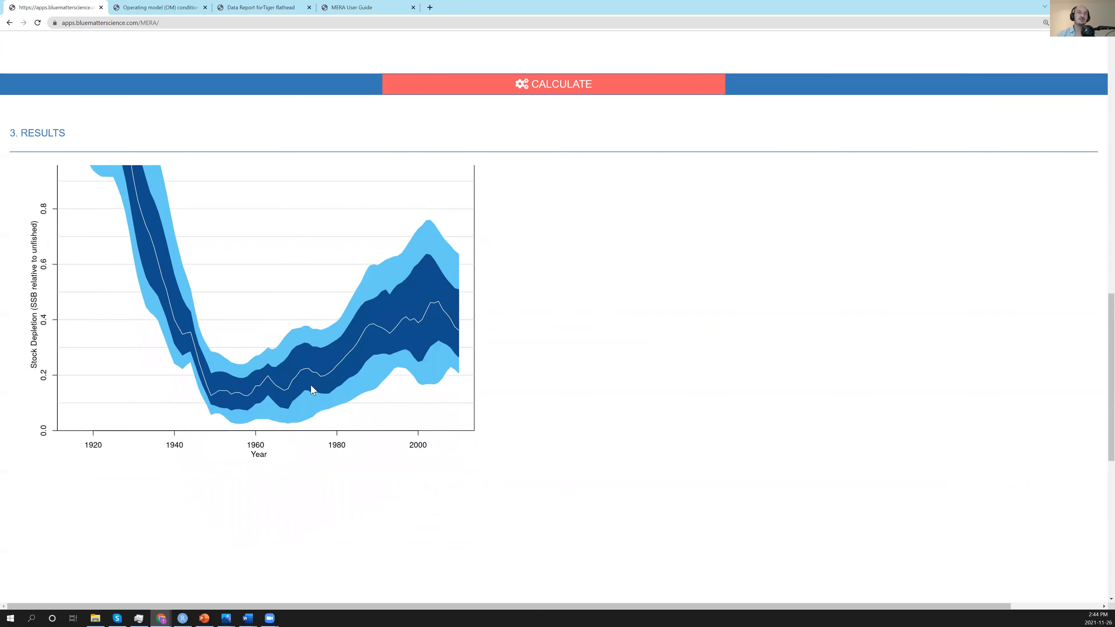
scroll(309, 389, "up", 5)
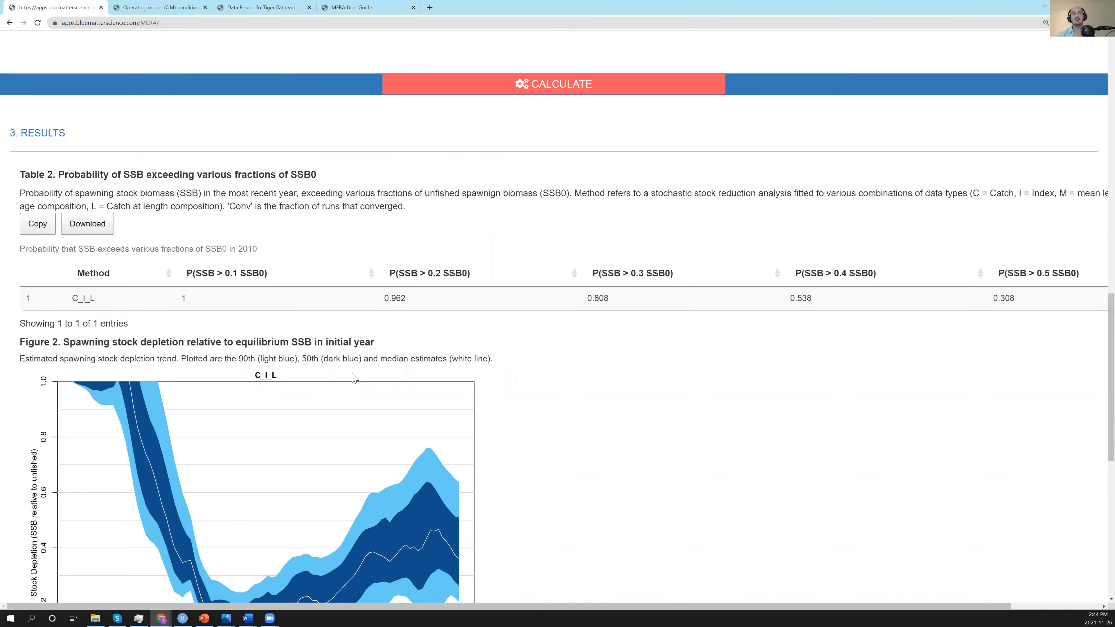
scroll(357, 379, "up", 1)
scroll(419, 323, "up", 6)
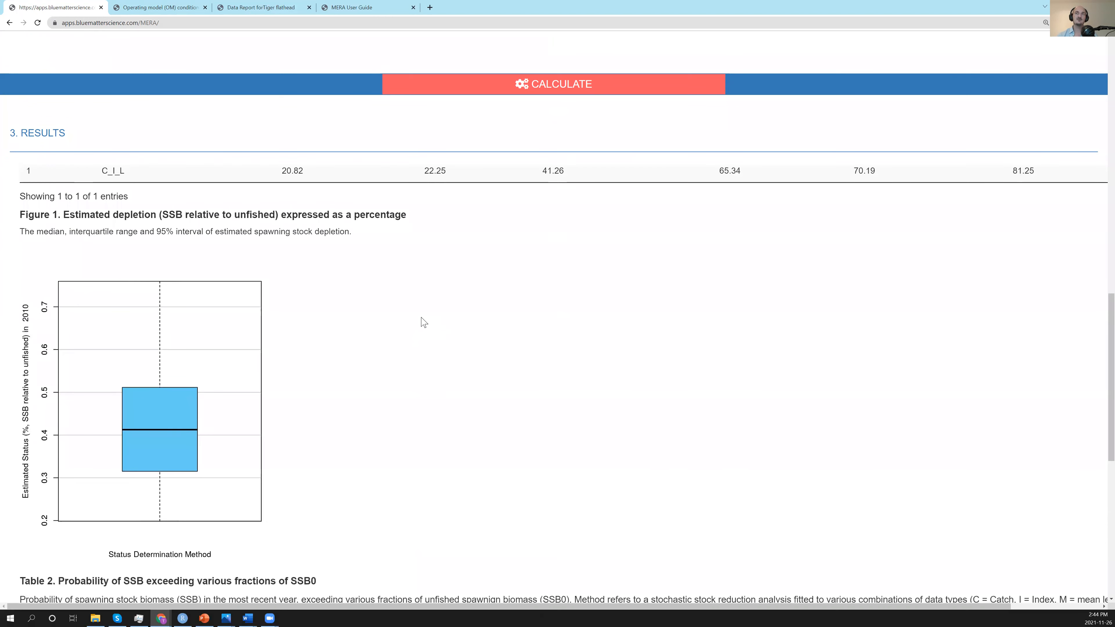
scroll(430, 324, "up", 3)
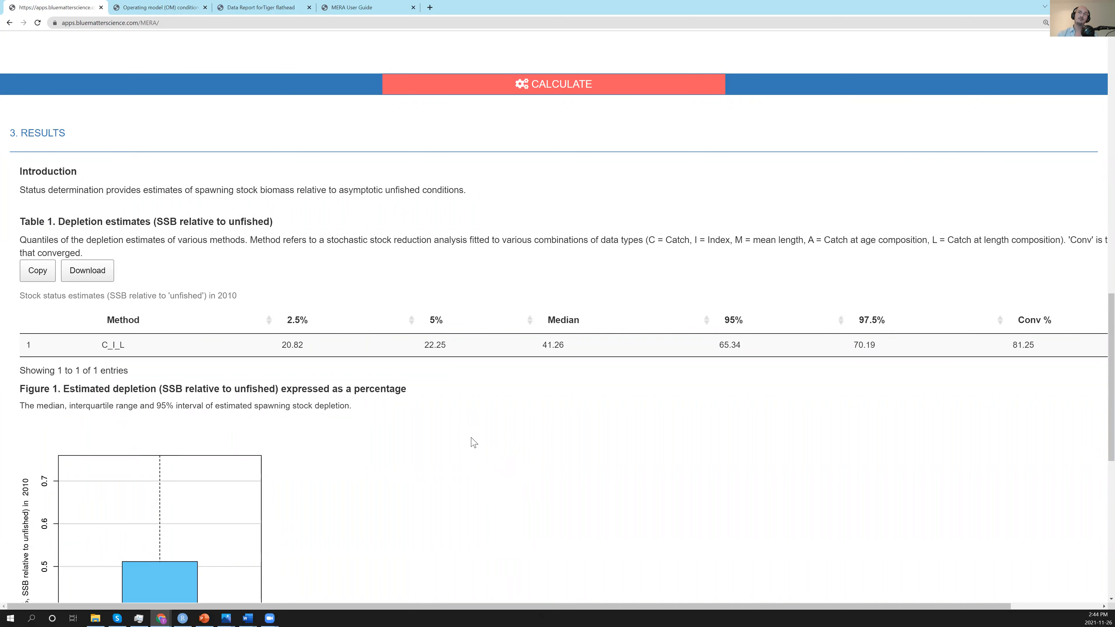
scroll(476, 431, "down", 1)
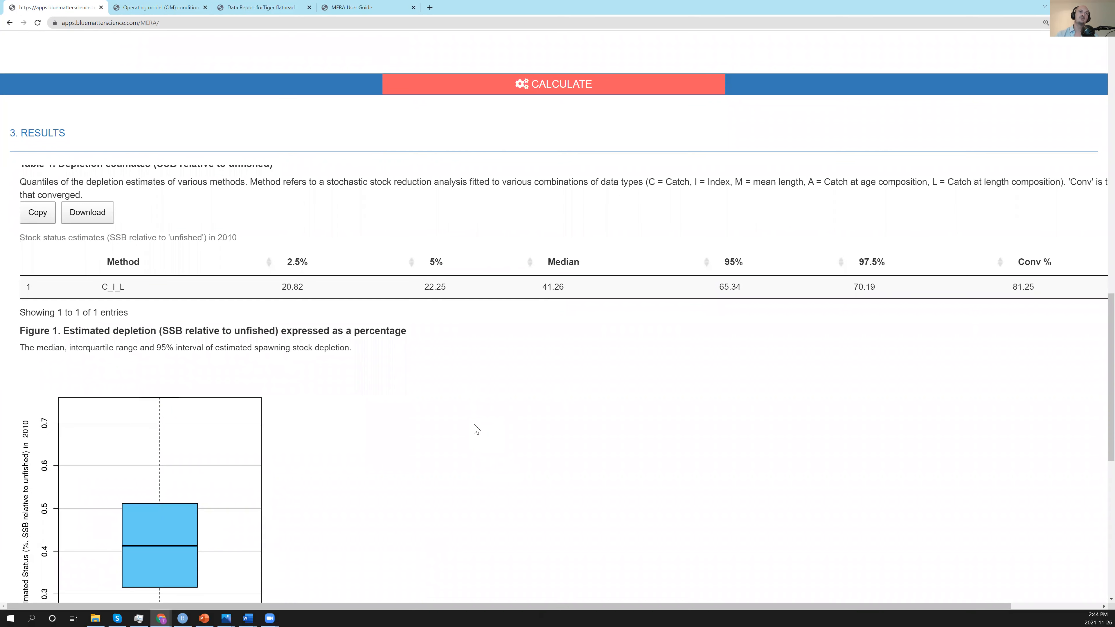
Download and open the Status Determination report for Tiger flathead and look through its depletion tables and figures.
scroll(510, 395, "up", 2)
scroll(510, 286, "up", 15)
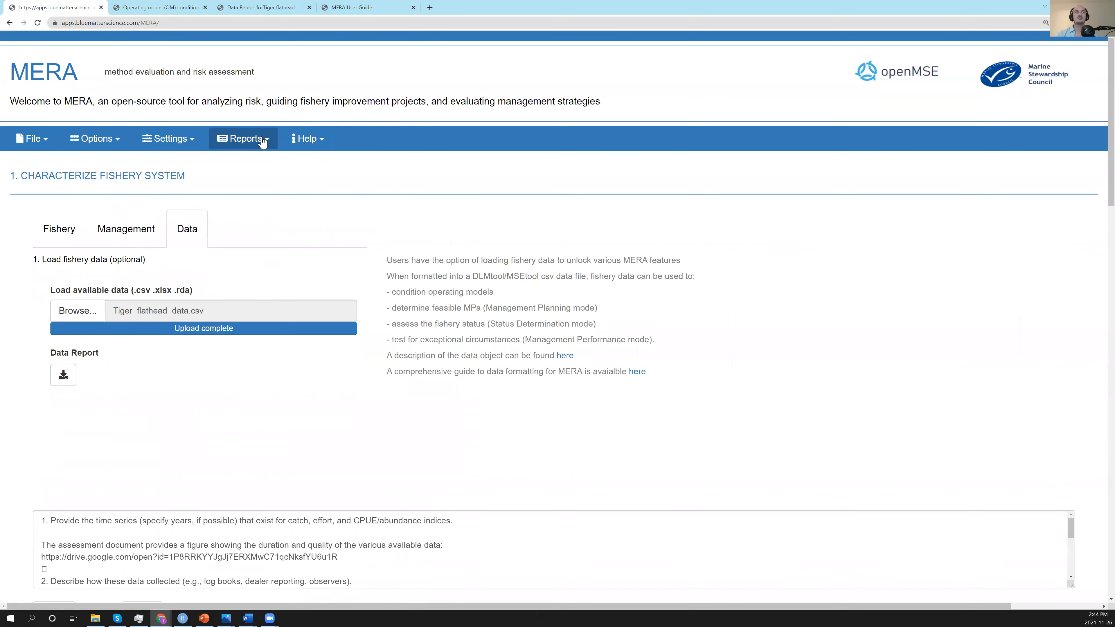
left_click(262, 140)
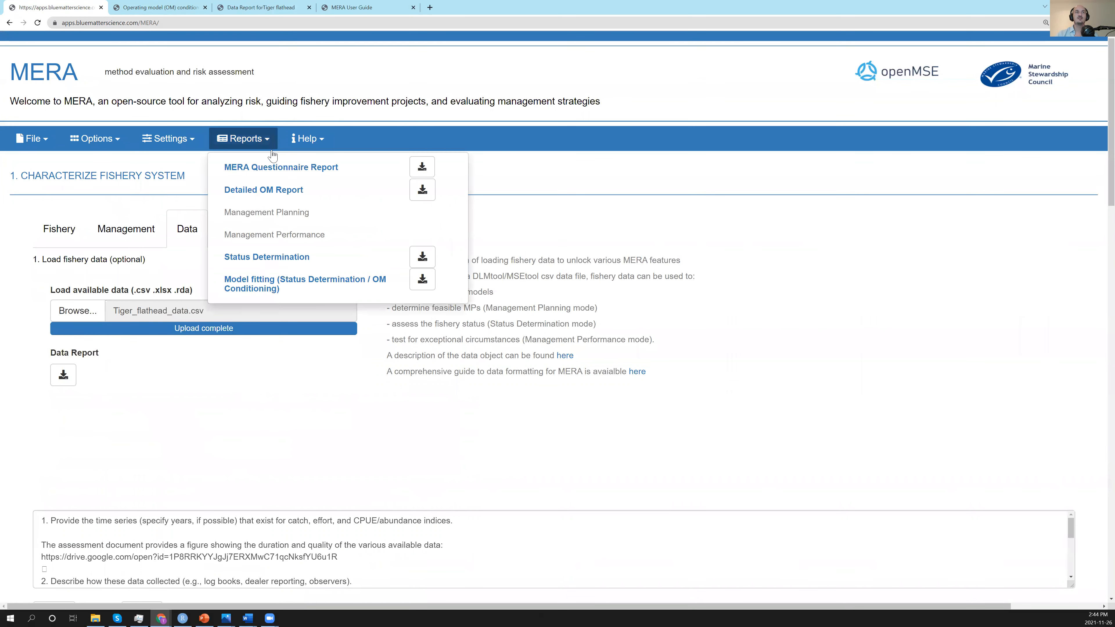
left_click(416, 259)
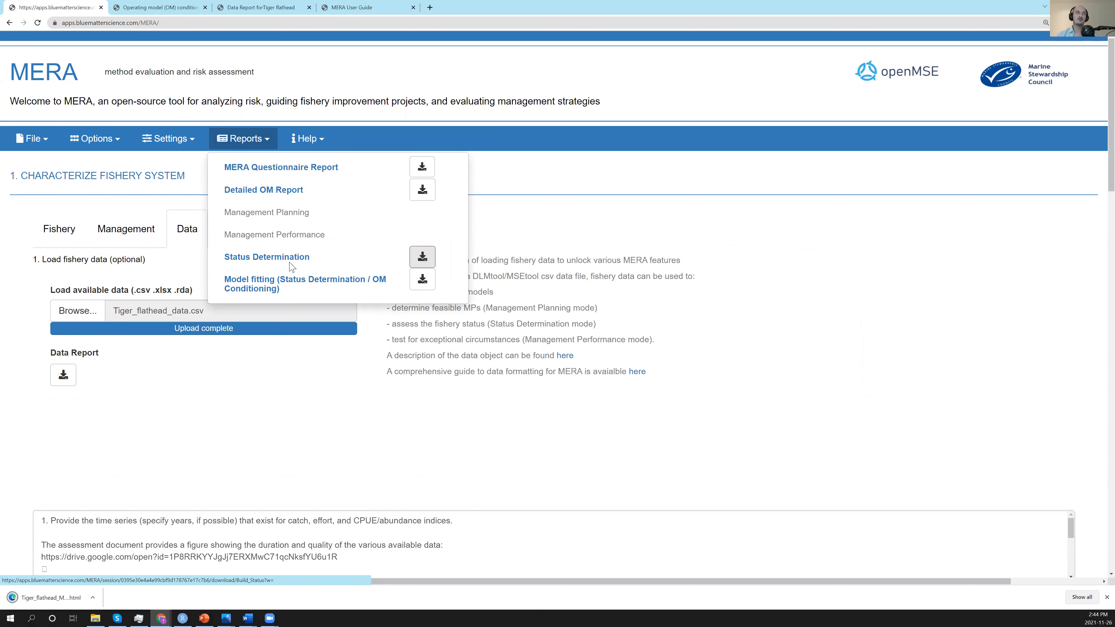
left_click(66, 598)
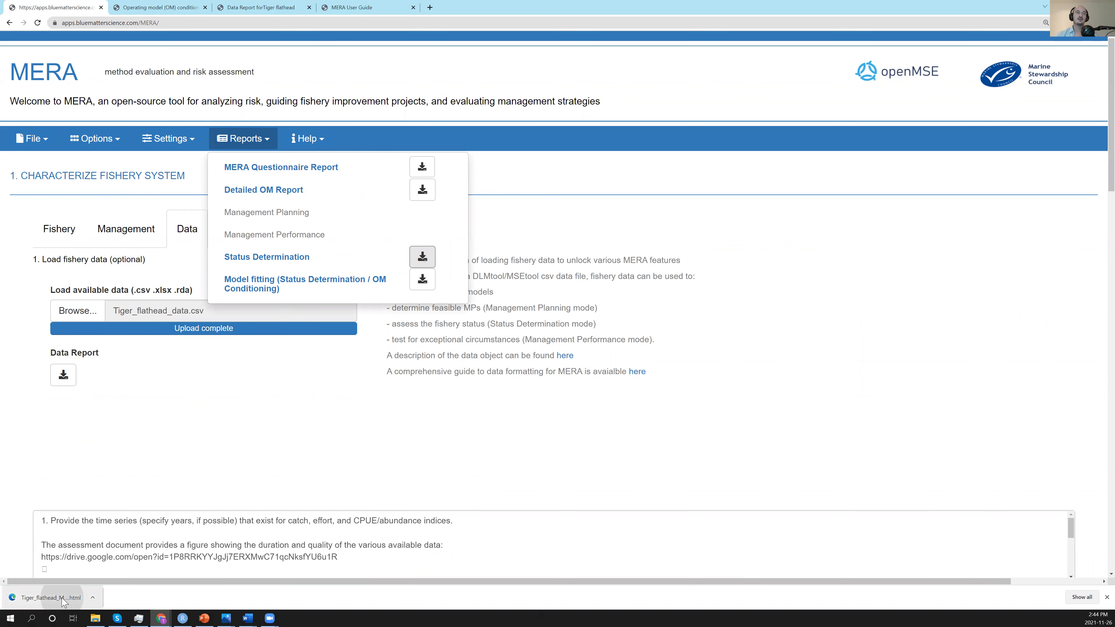
scroll(571, 283, "down", 4)
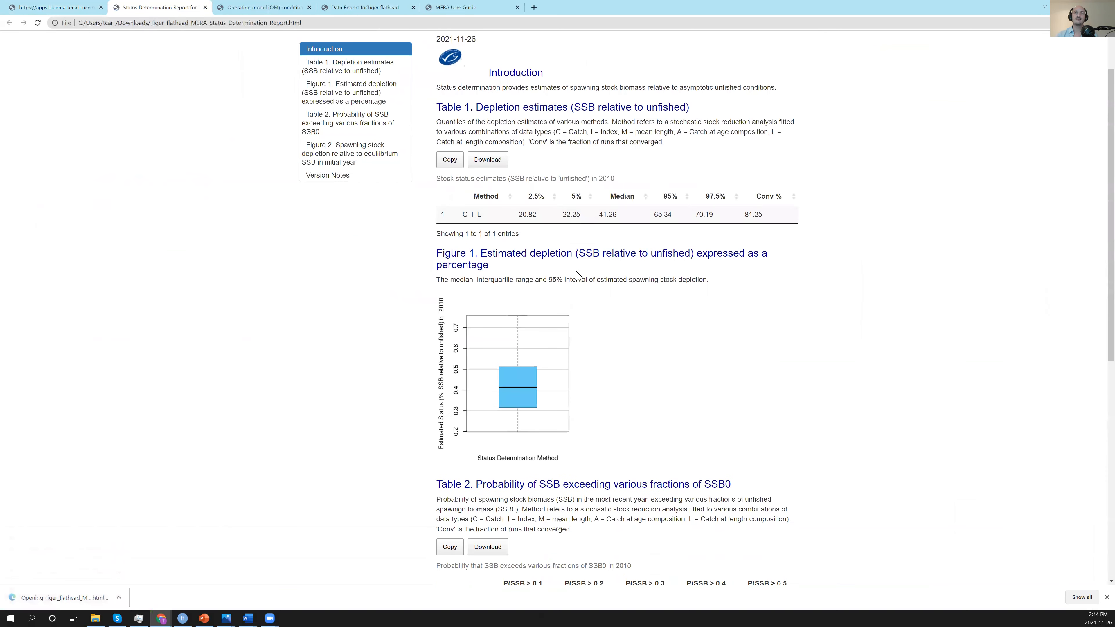
scroll(579, 276, "down", 7)
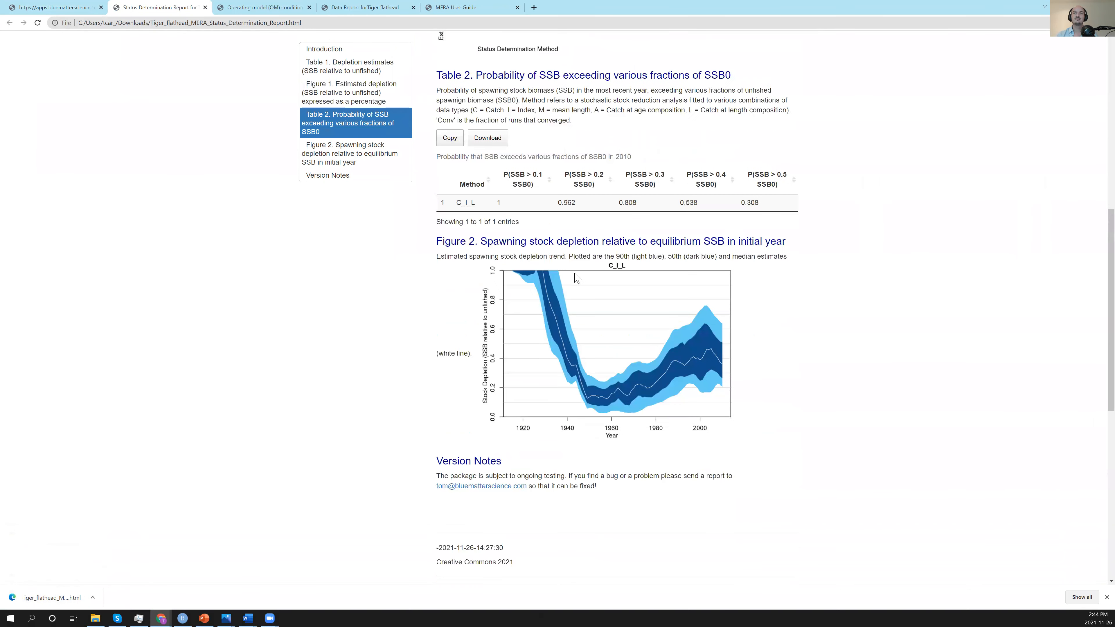
scroll(435, 35, "up", 11)
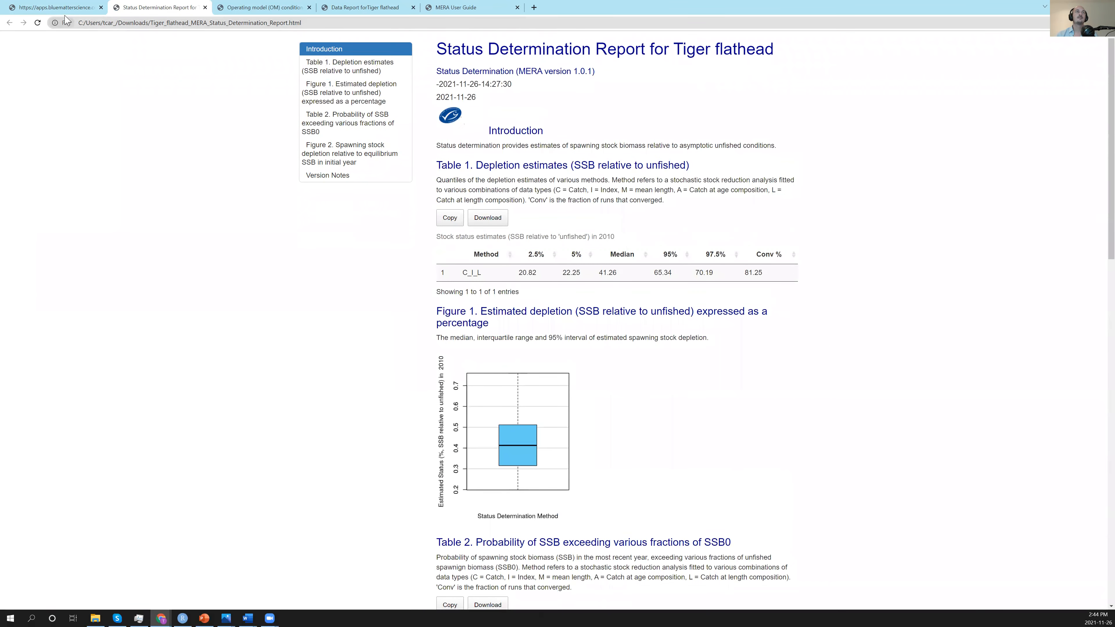
Return to the MERA application, close the report list and review the MERA mode options and the operating model conditioning settings.
left_click(63, 8)
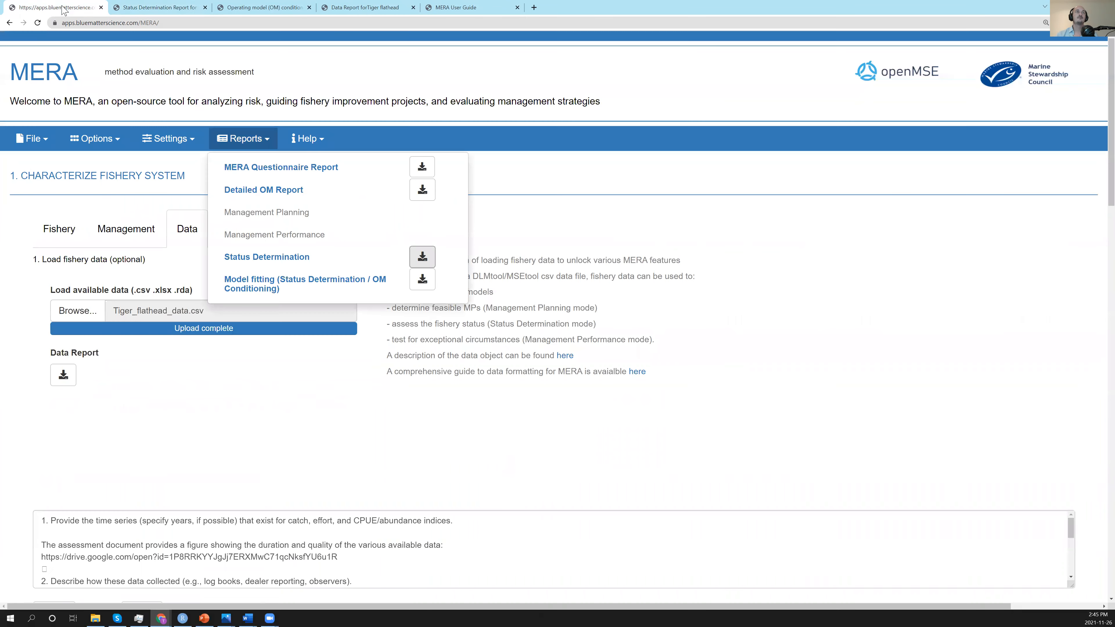
left_click(293, 415)
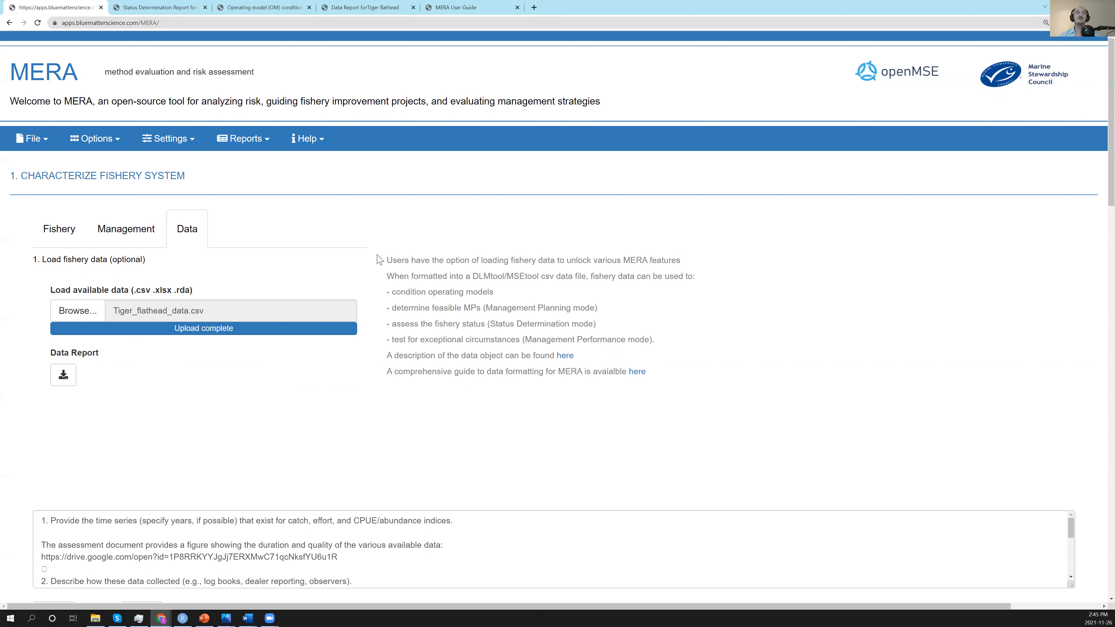
left_click(115, 144)
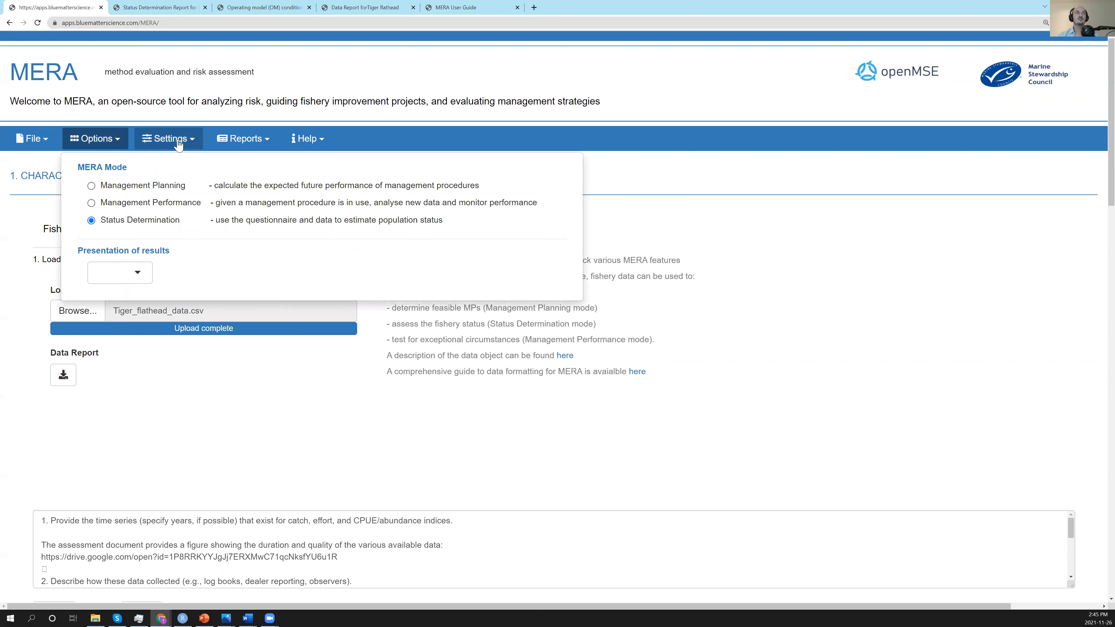
left_click(749, 215)
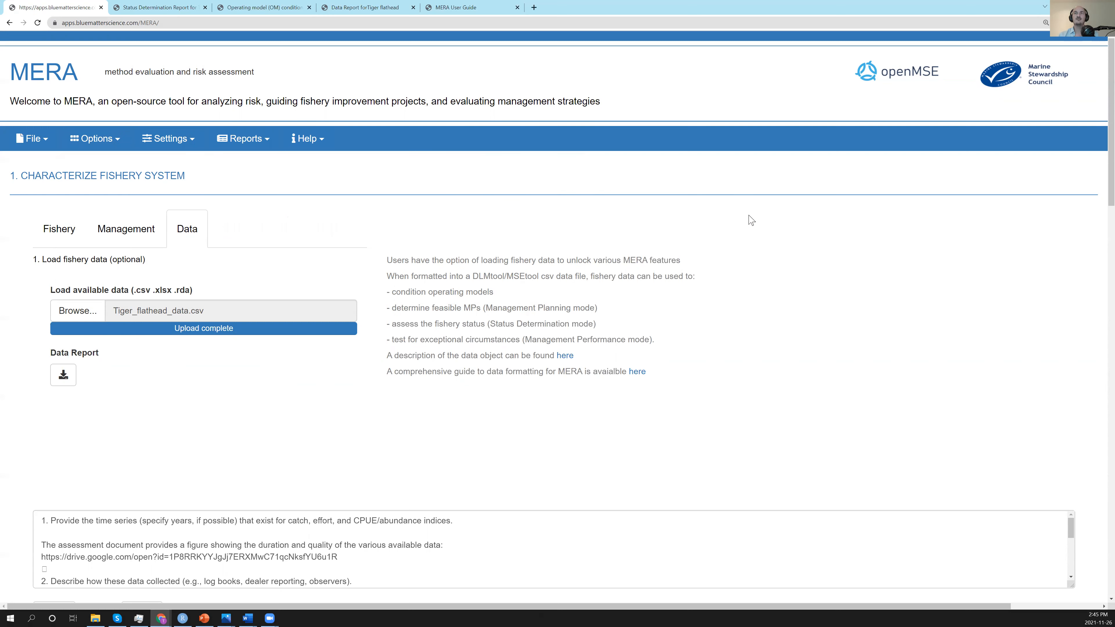
left_click(185, 149)
scroll(196, 490, "down", 1)
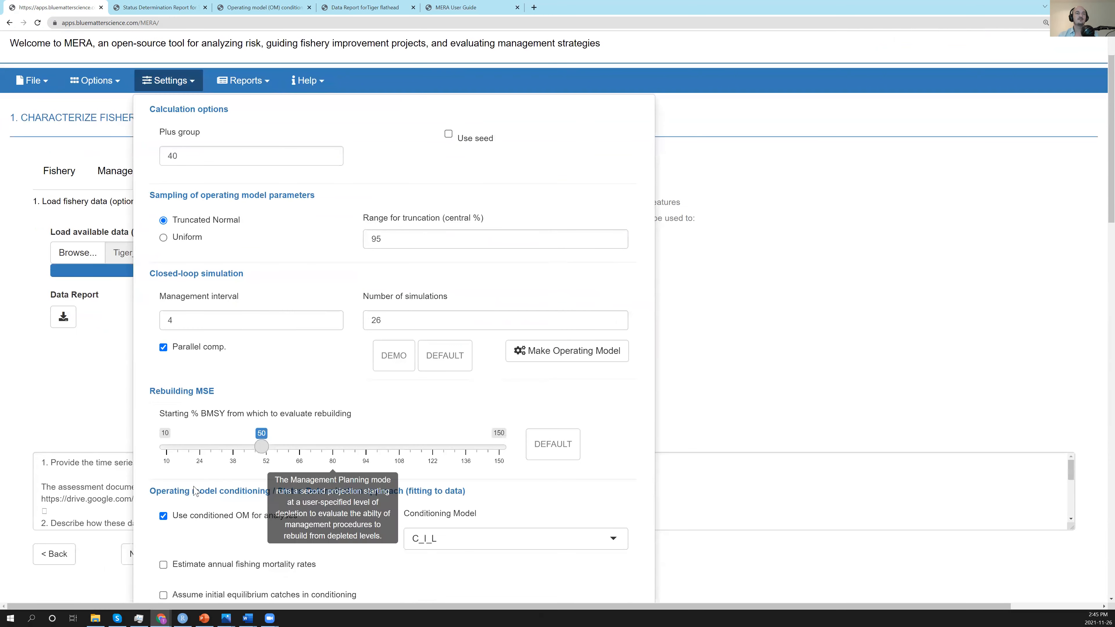
left_click(828, 259)
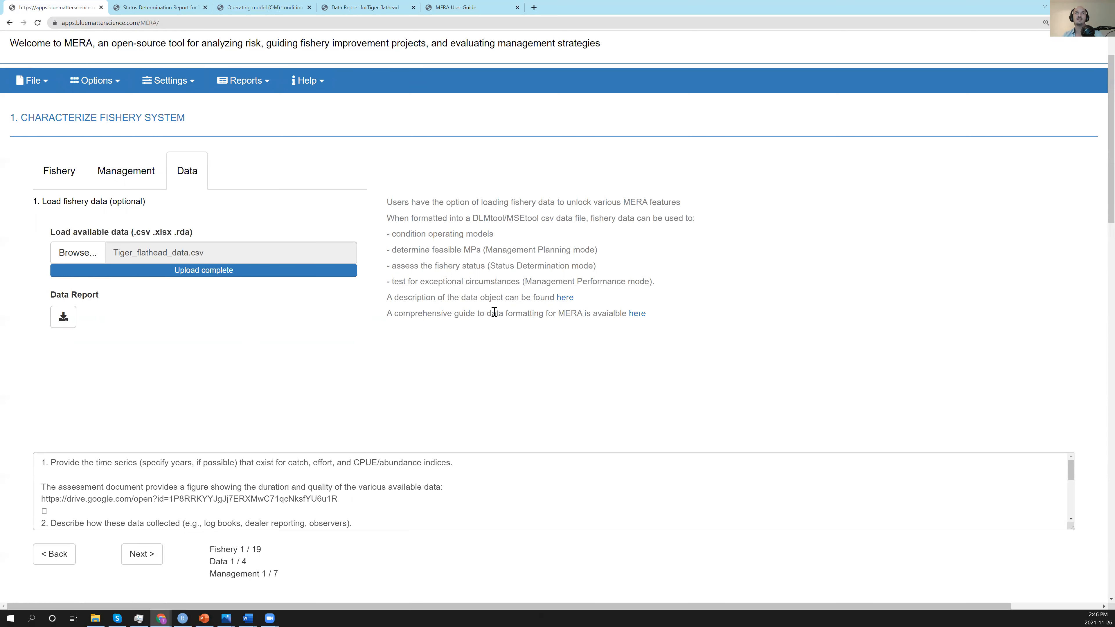
Switch to the MERA User Guide and read the Status Determination Mode chapter, including section 6.2 on running a status determination.
scroll(709, 384, "down", 1)
scroll(350, 137, "up", 3)
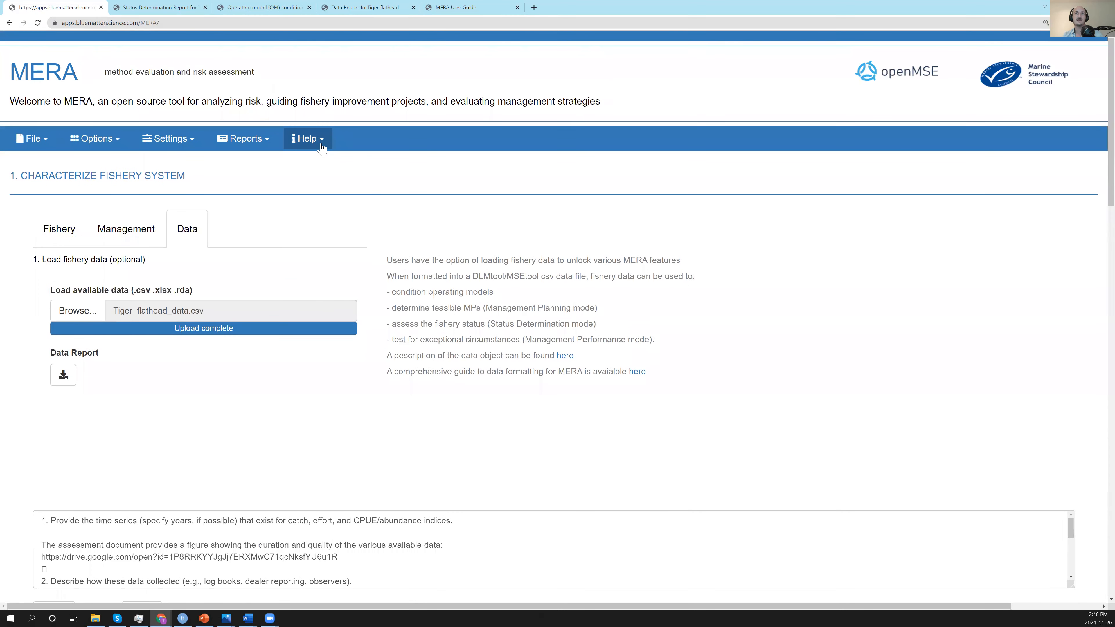
left_click(457, 10)
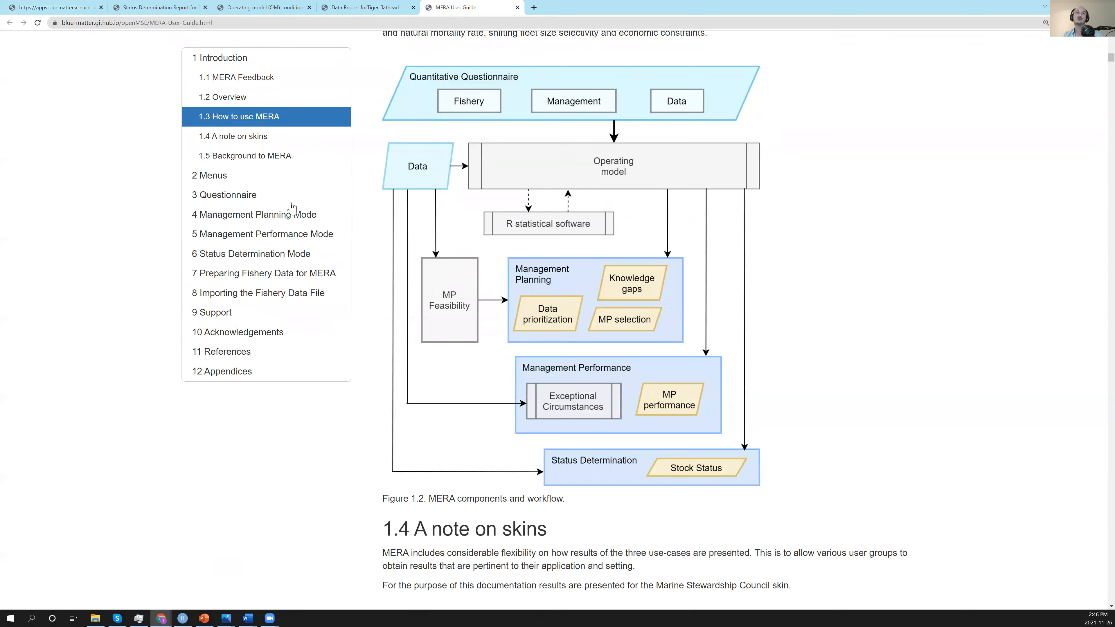
left_click(281, 254)
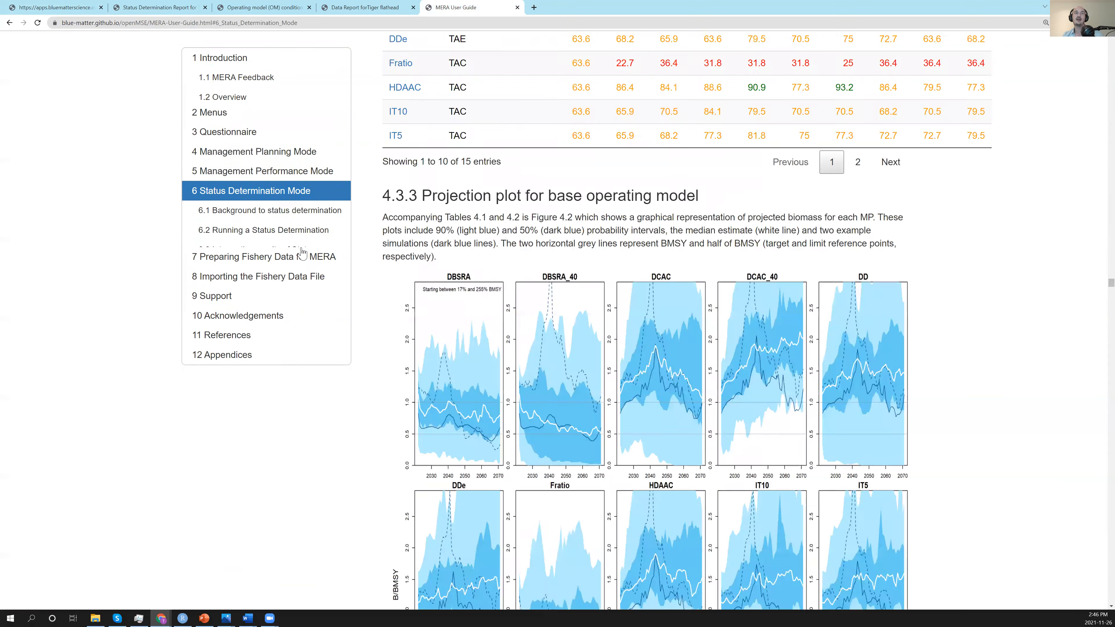
scroll(527, 175, "down", 4)
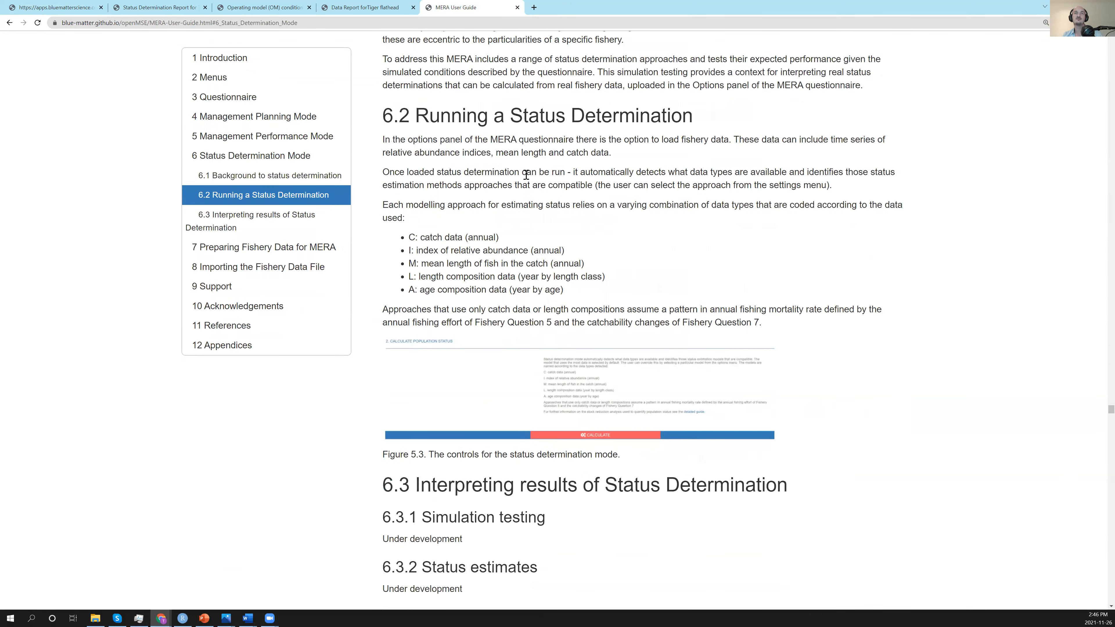
scroll(527, 175, "down", 1)
scroll(526, 175, "up", 6)
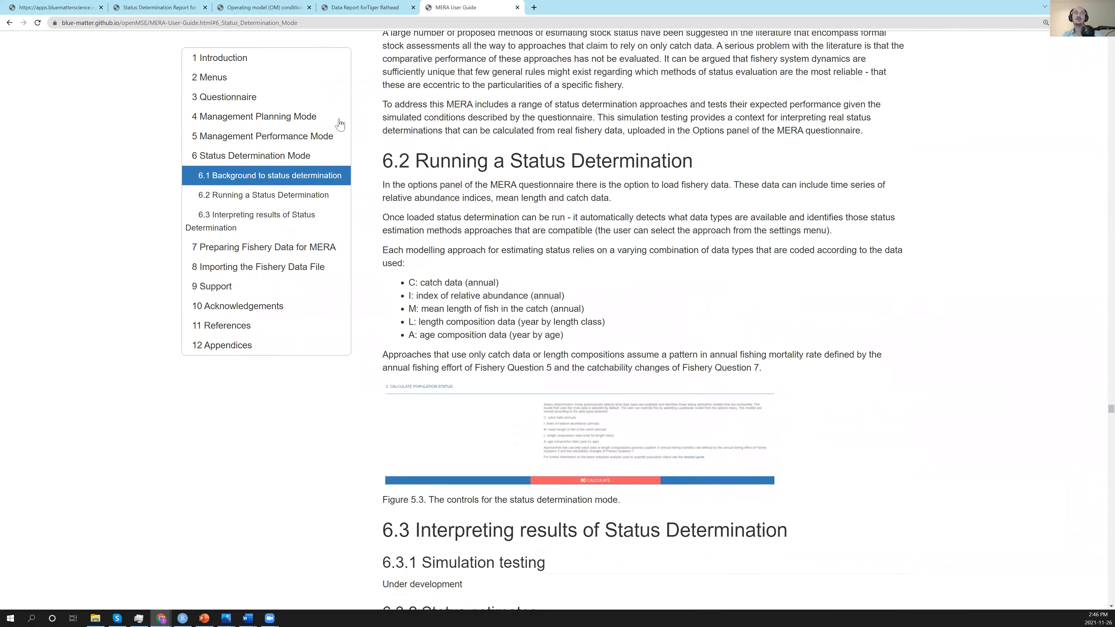